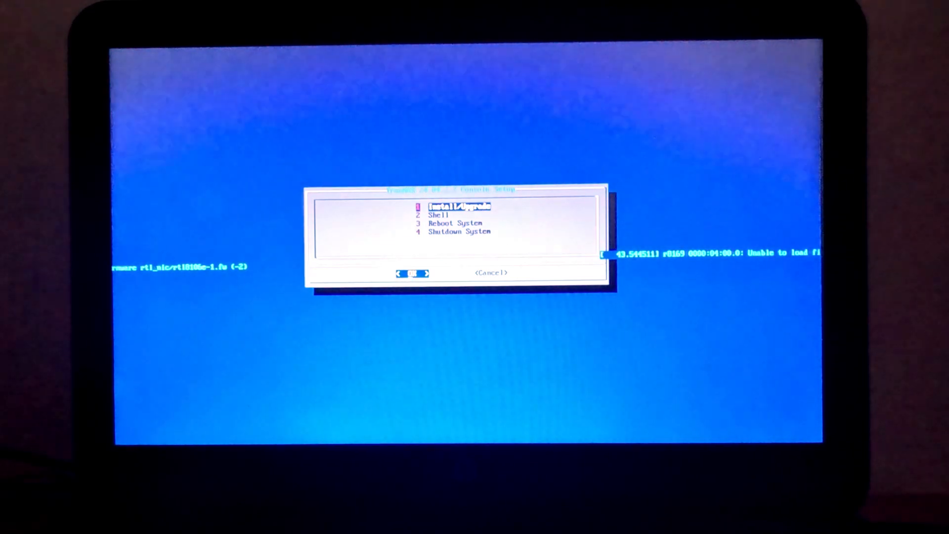
Start Install/Upgrade, continue past the low-RAM warning, and choose sda as the install drive.
key("Return")
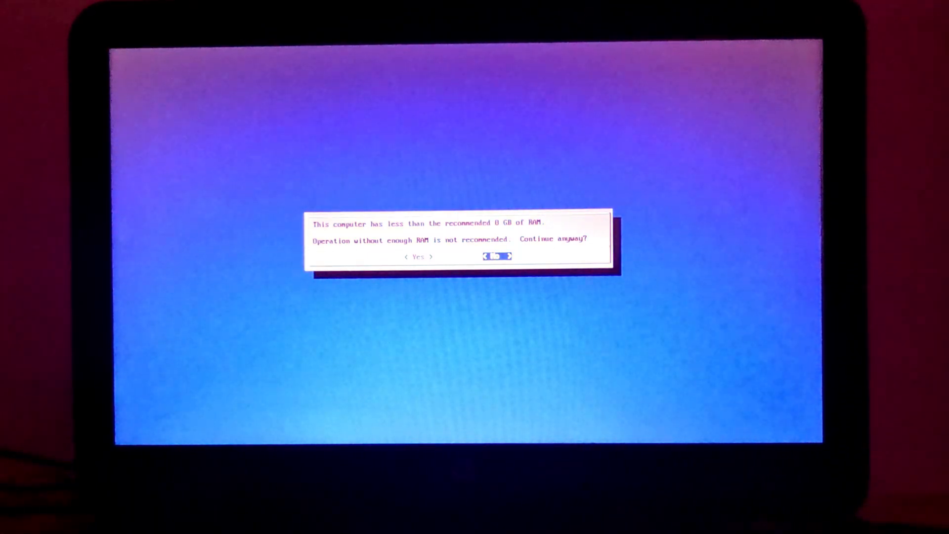
key("Left")
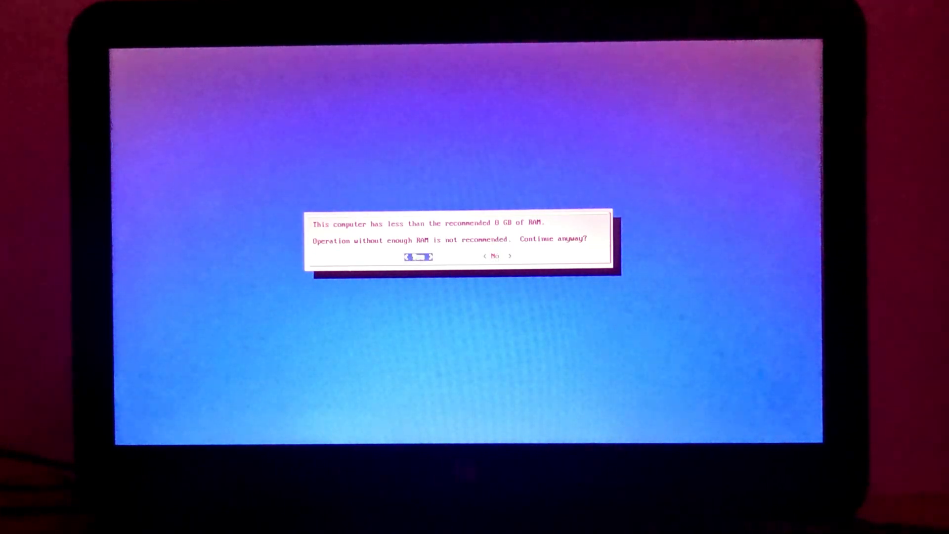
key("Return")
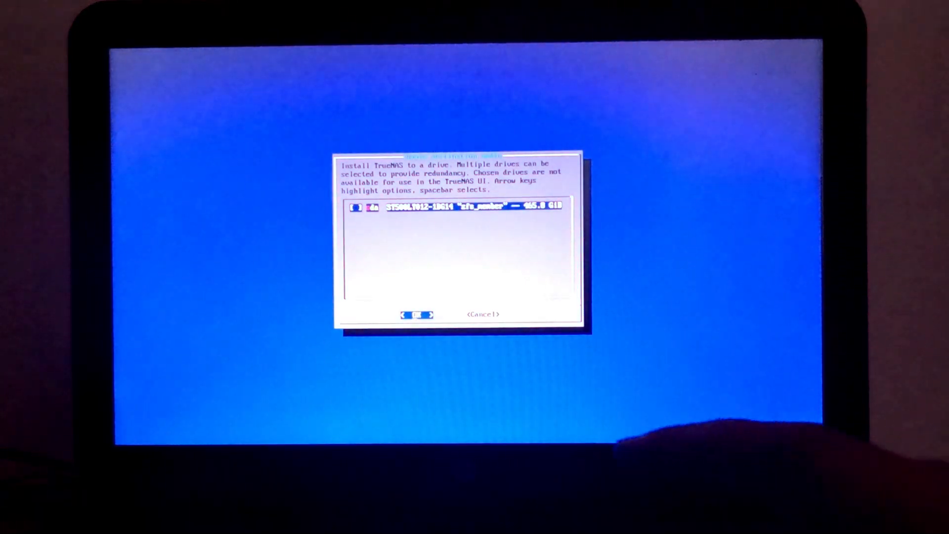
key("space")
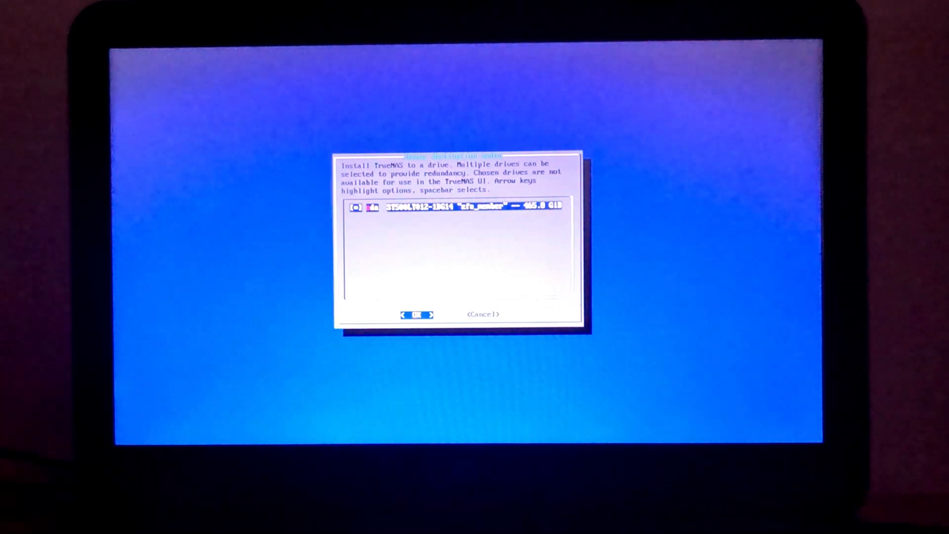
key("Return")
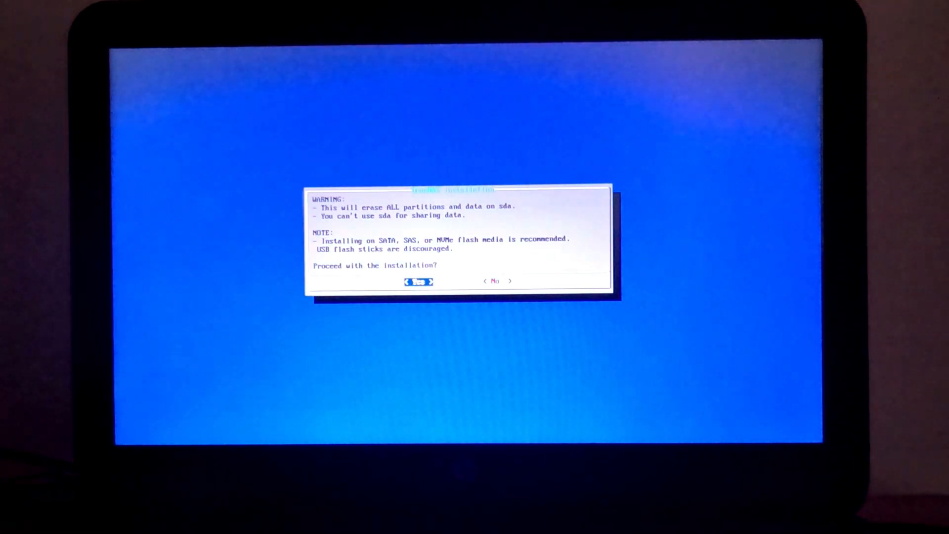
Confirm erasing sda, choose the admin user for web login, and set its password.
key("Return")
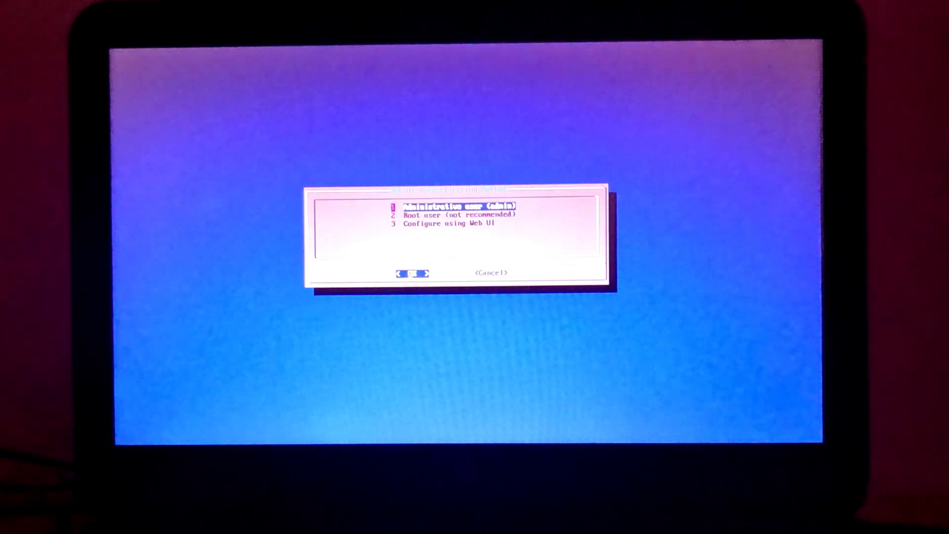
key("Return")
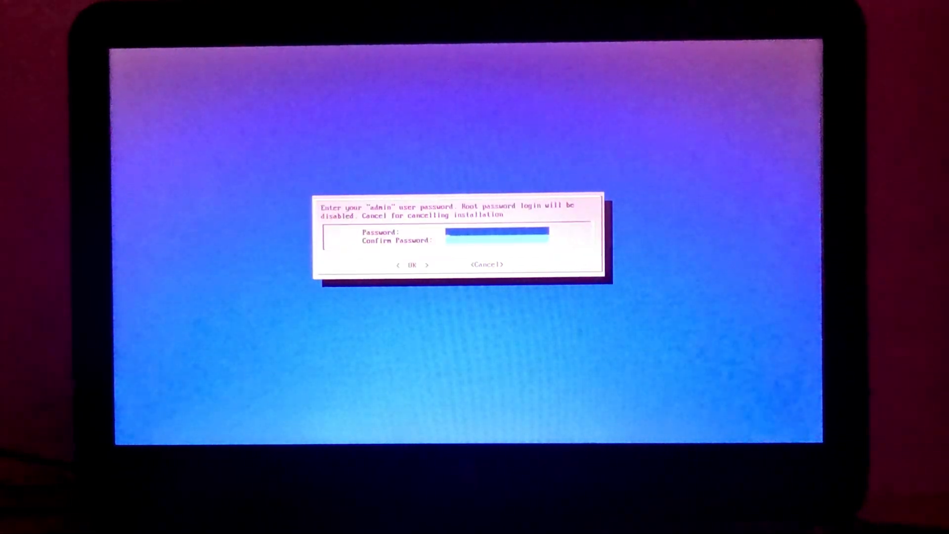
type("*****")
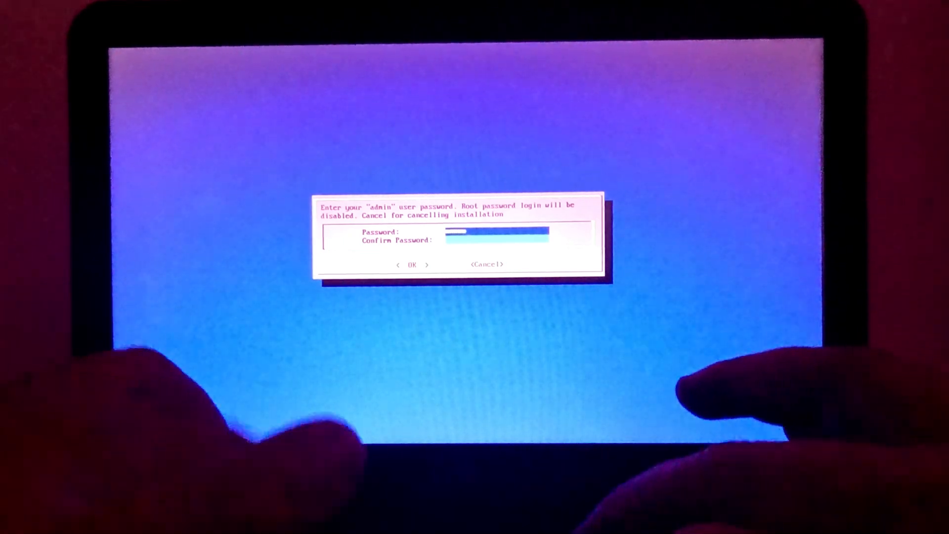
type("******")
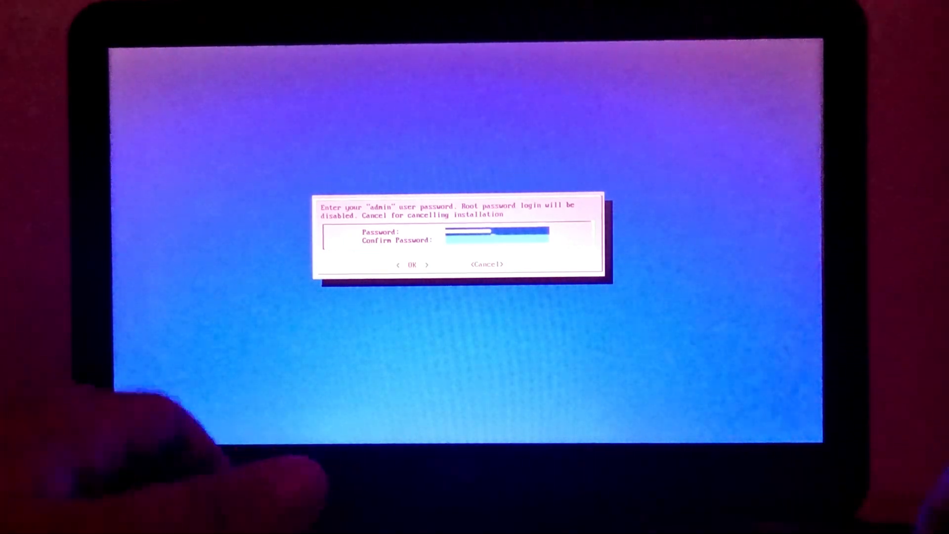
key("Down")
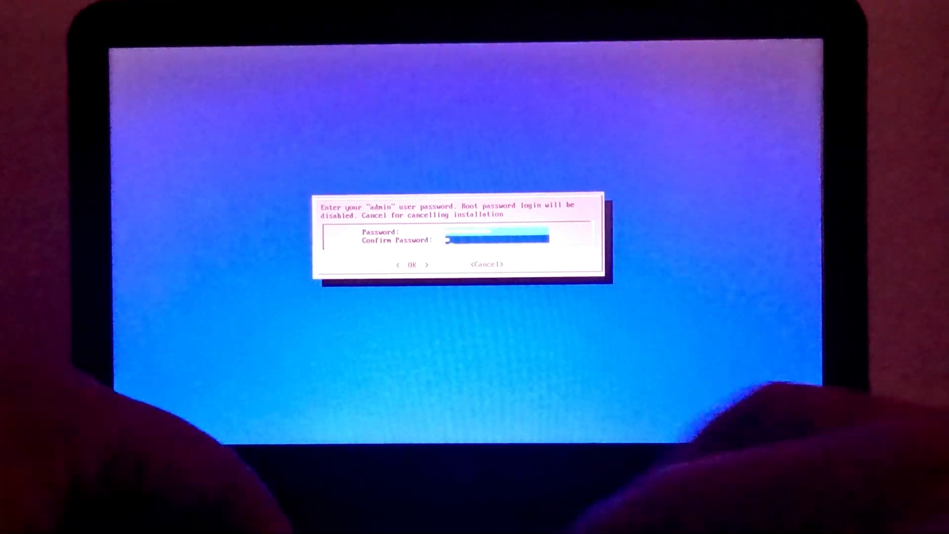
type("********")
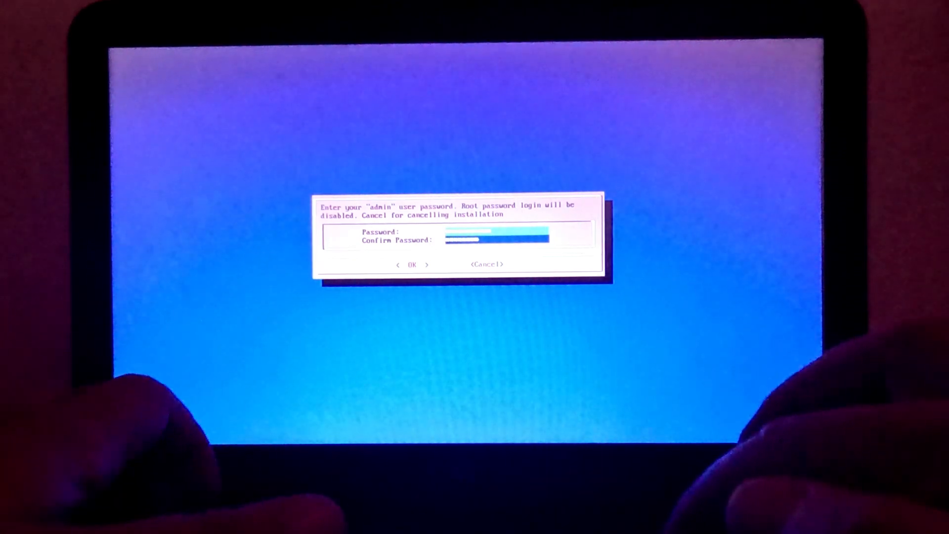
type("***")
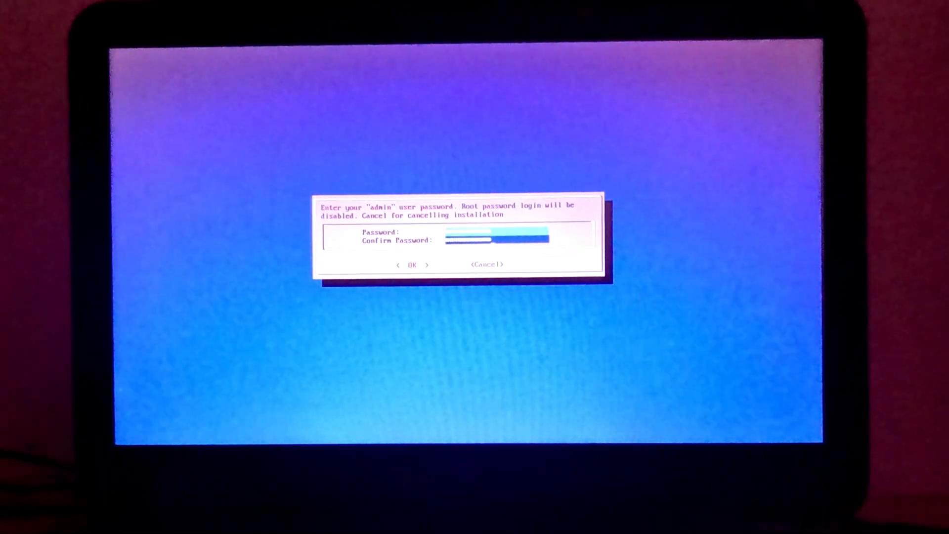
key("Tab")
key("Return")
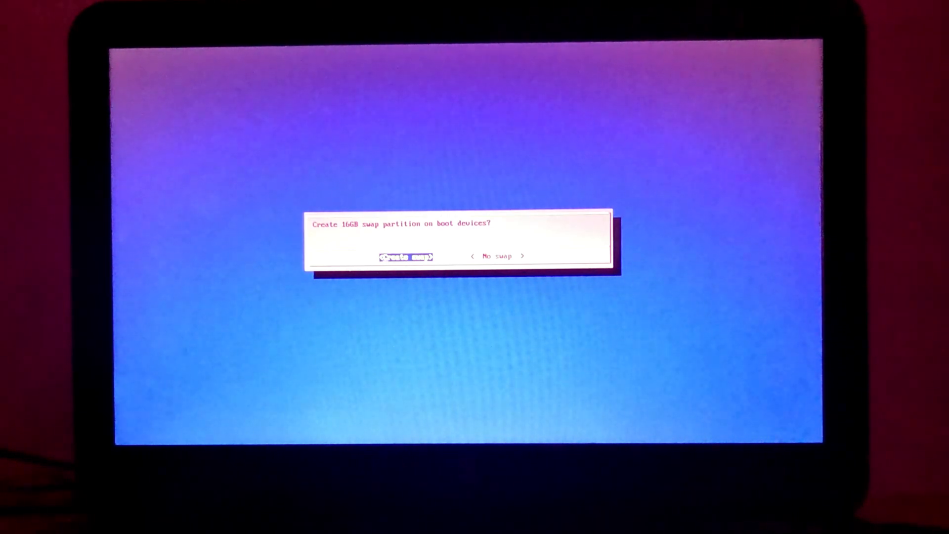
Accept creating the 16GB swap partition and let the installation on sda finish.
key("Return")
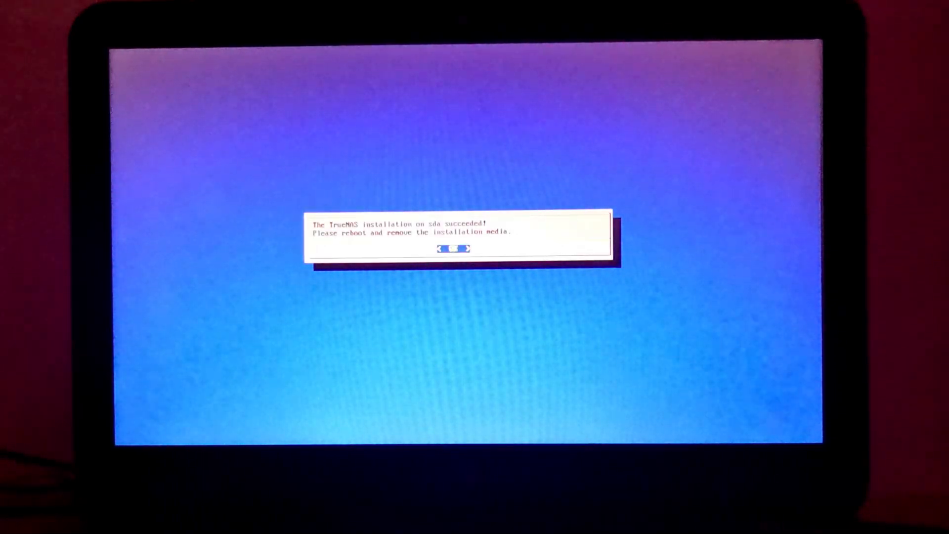
Dismiss the installation success message and choose Shutdown System from the console menu.
key("Return")
key("Down")
key("Down")
key("Down")
key("Up")
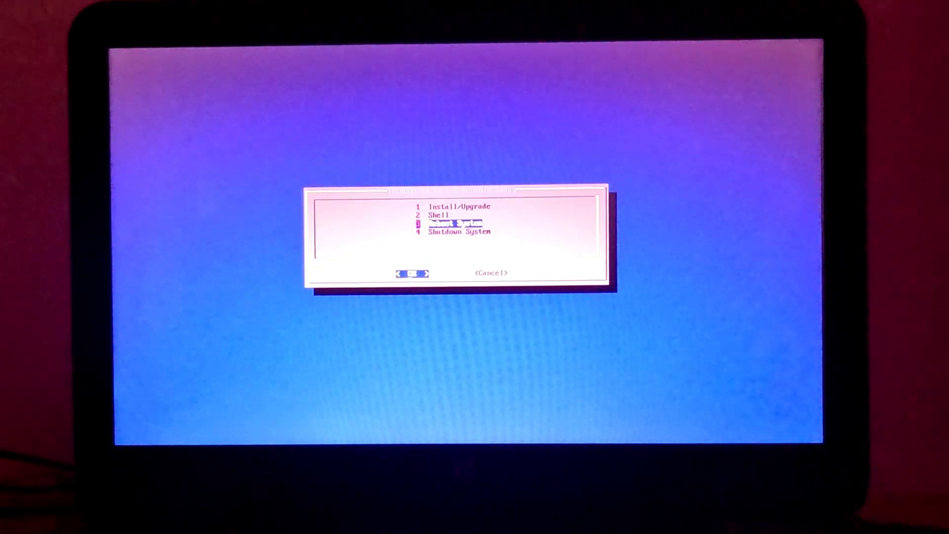
key("Down")
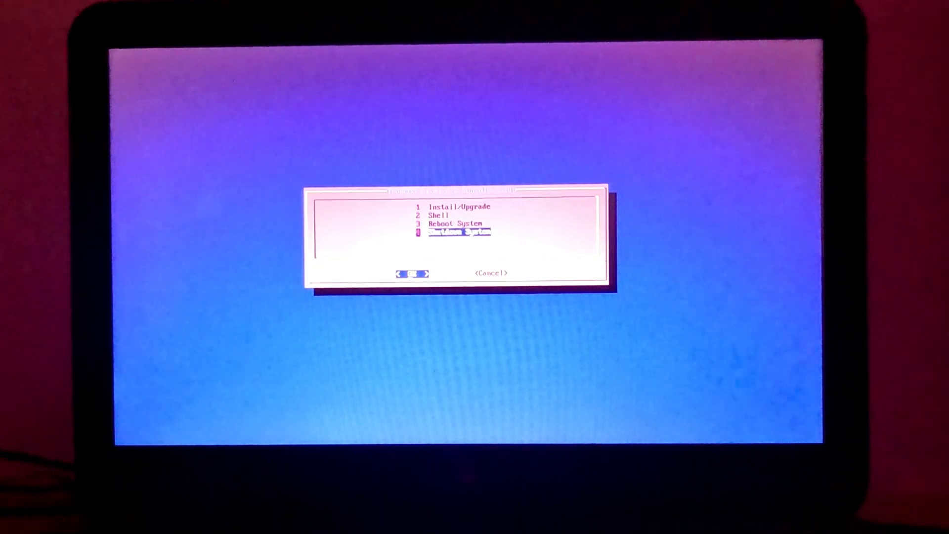
key("Return")
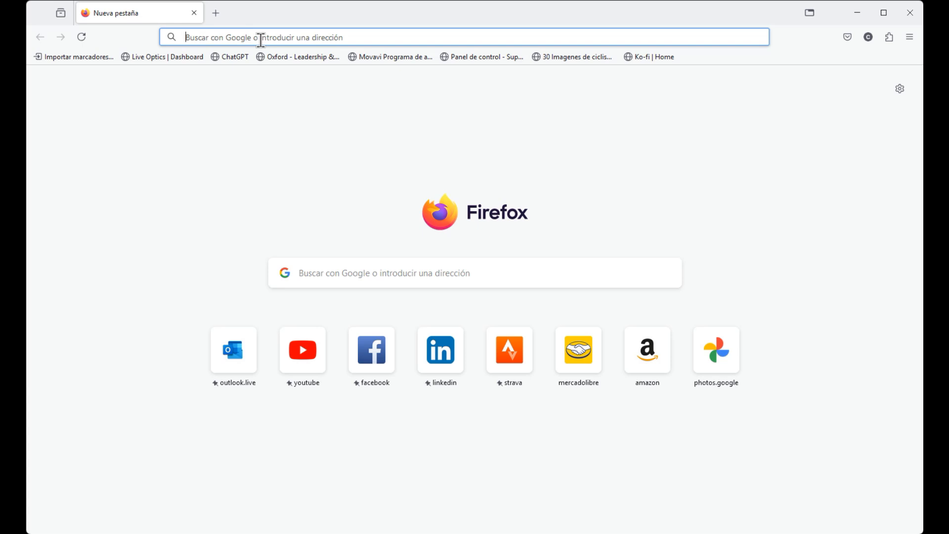
Go to 192.168.1.2 in Firefox to reach the TrueNAS login page.
left_click(261, 39)
type("1")
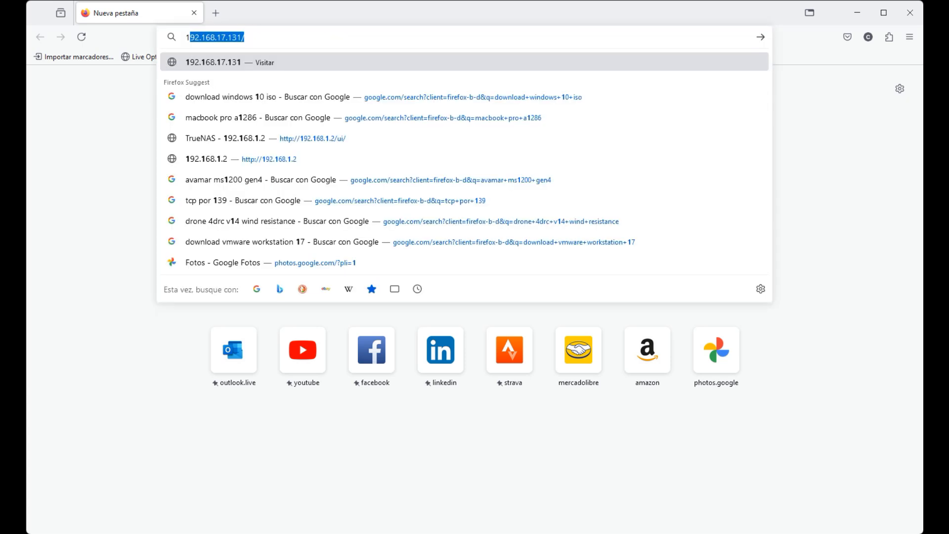
type("92.1")
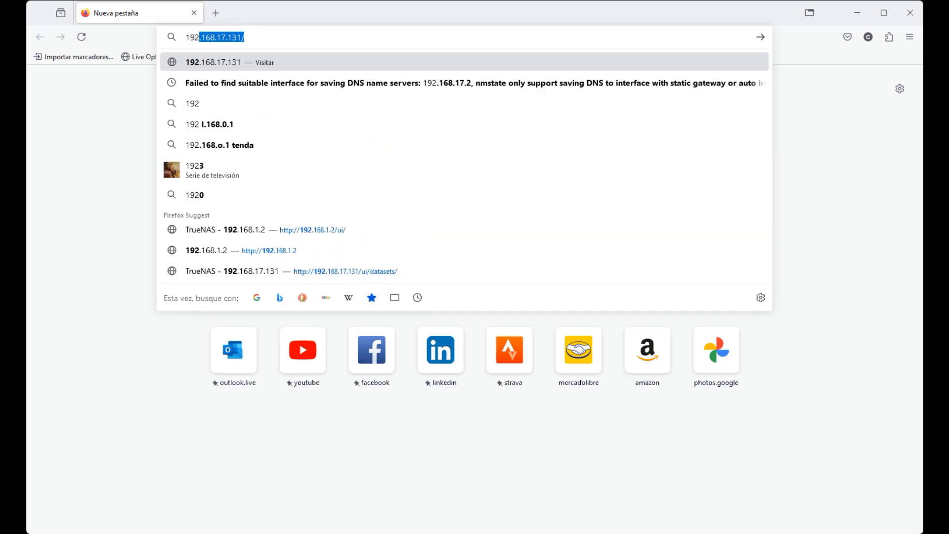
type("68")
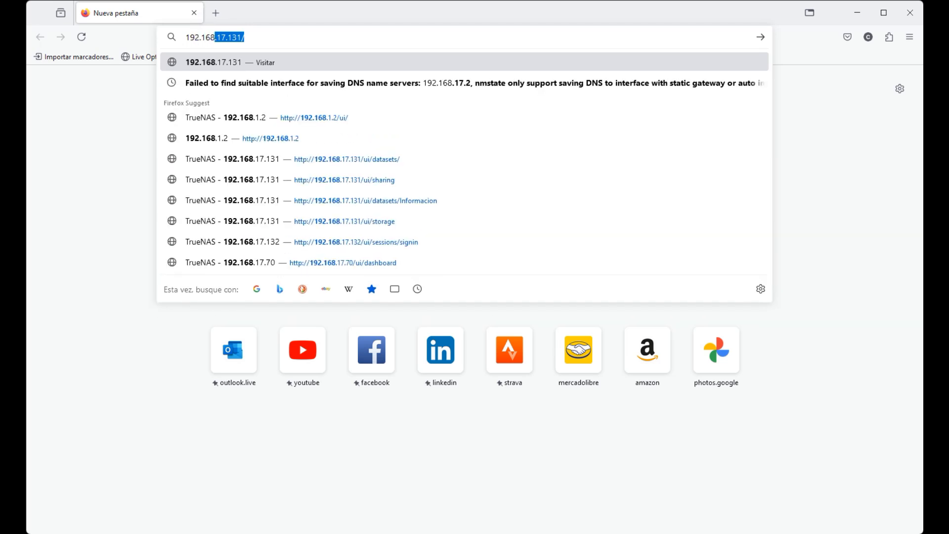
type(".")
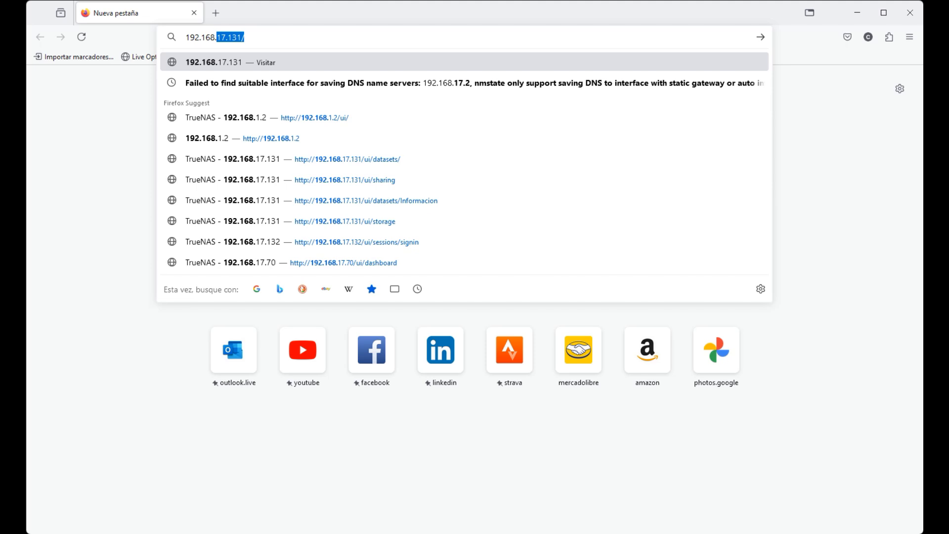
type("1")
type(".2")
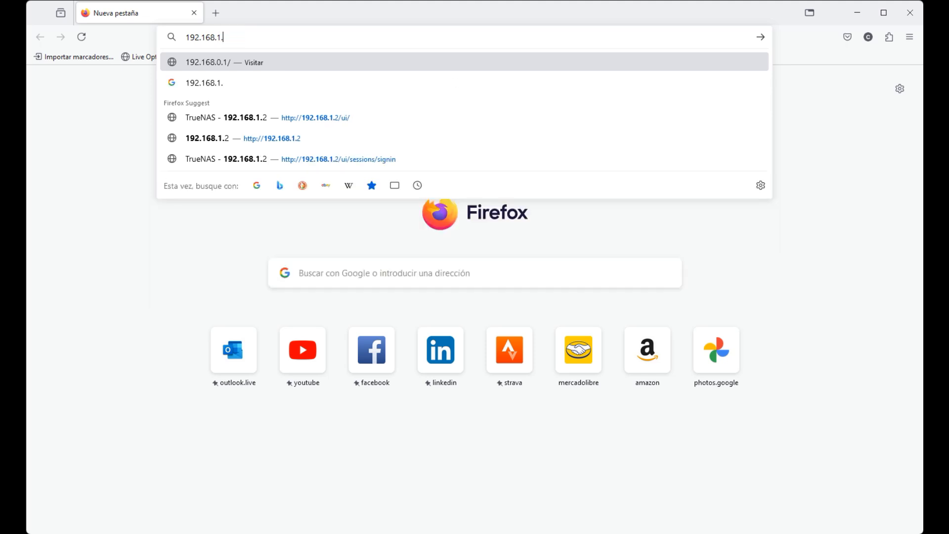
key("Return")
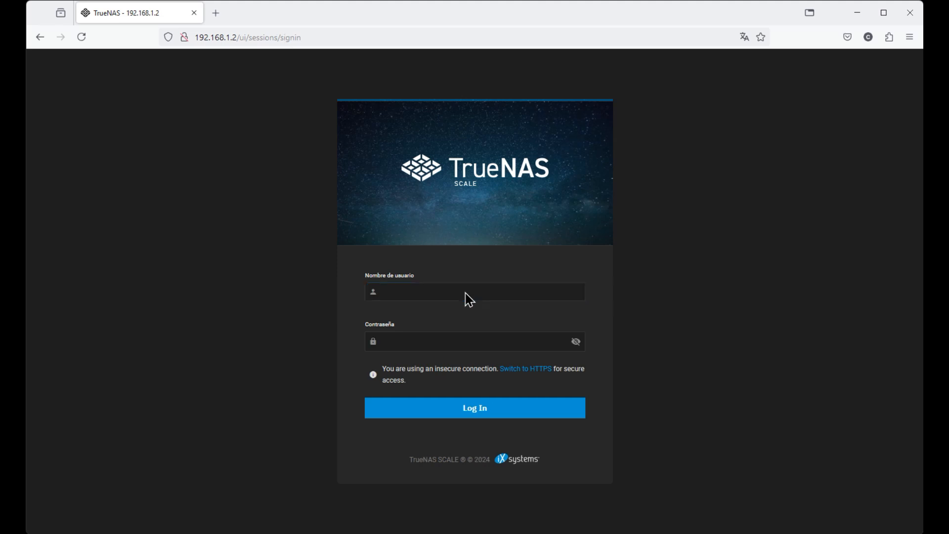
Log in to the web interface as admin with the admin password.
left_click(445, 291)
type("admin")
key("Tab")
type("•••••••••••")
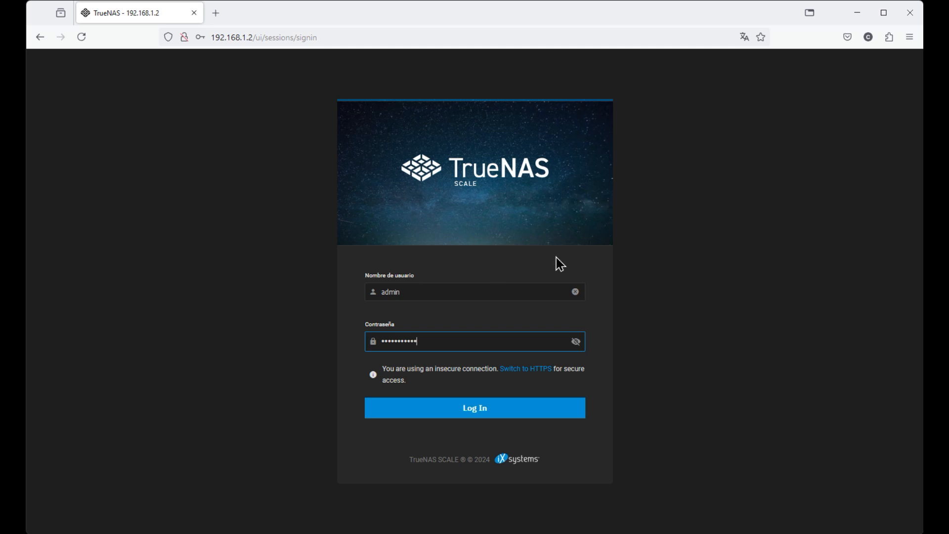
left_click(470, 410)
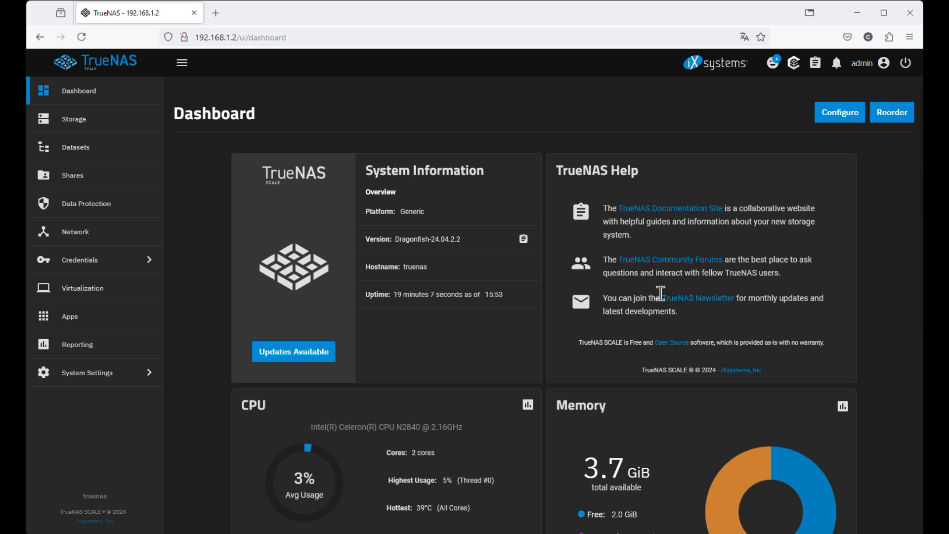
scroll(691, 266, "down", 3)
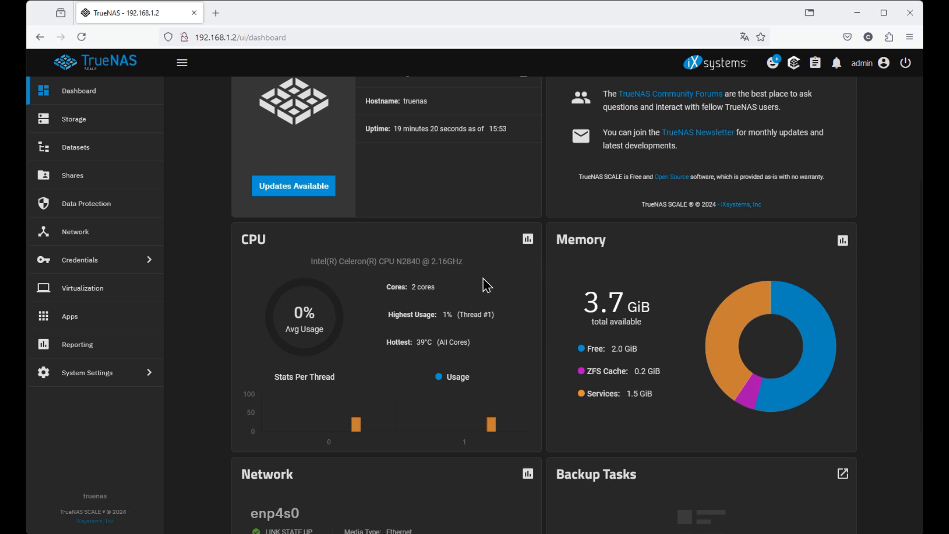
scroll(687, 309, "down", 3)
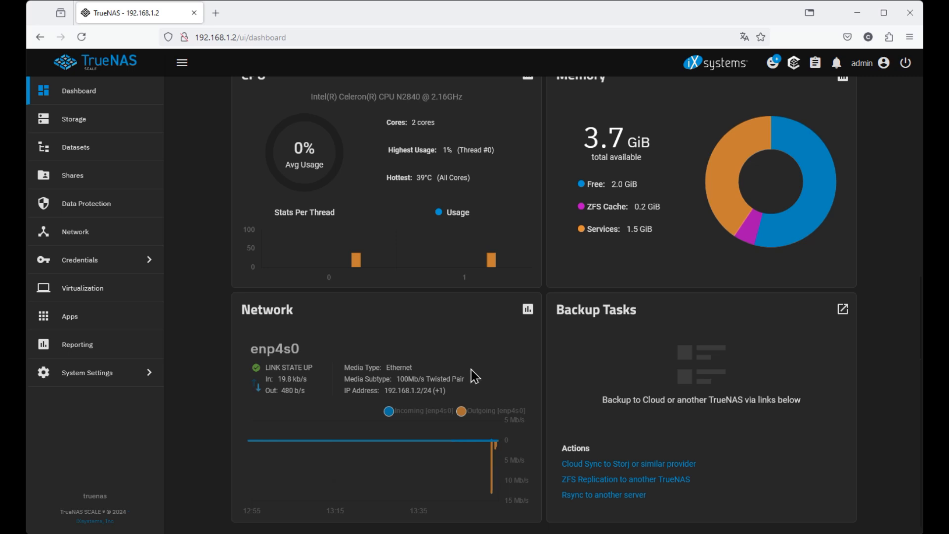
scroll(481, 384, "up", 5)
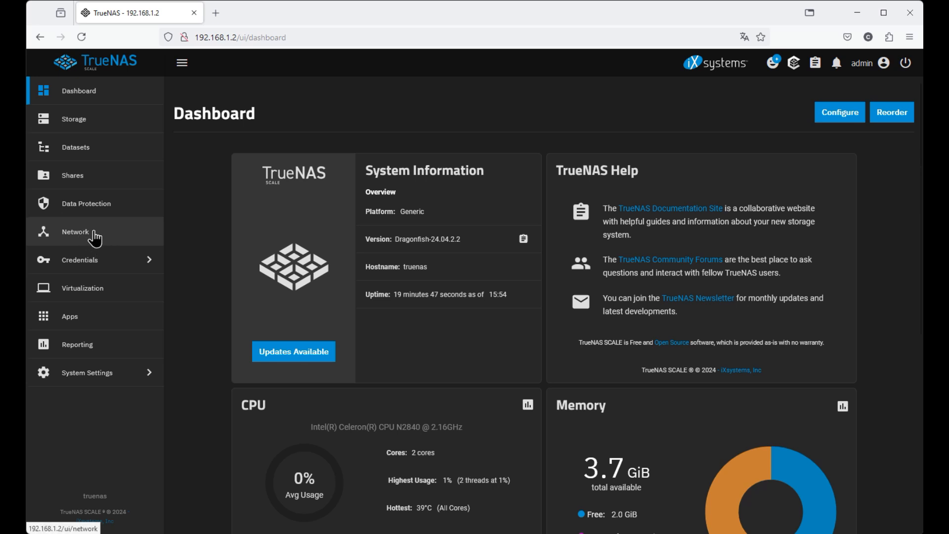
left_click(95, 239)
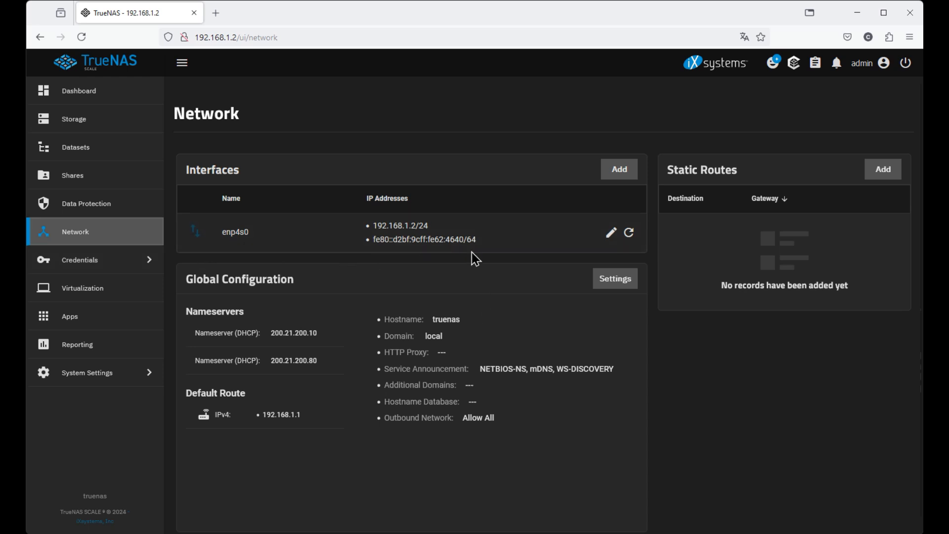
Open the Edit Interface panel for enp4s0.
left_click(612, 236)
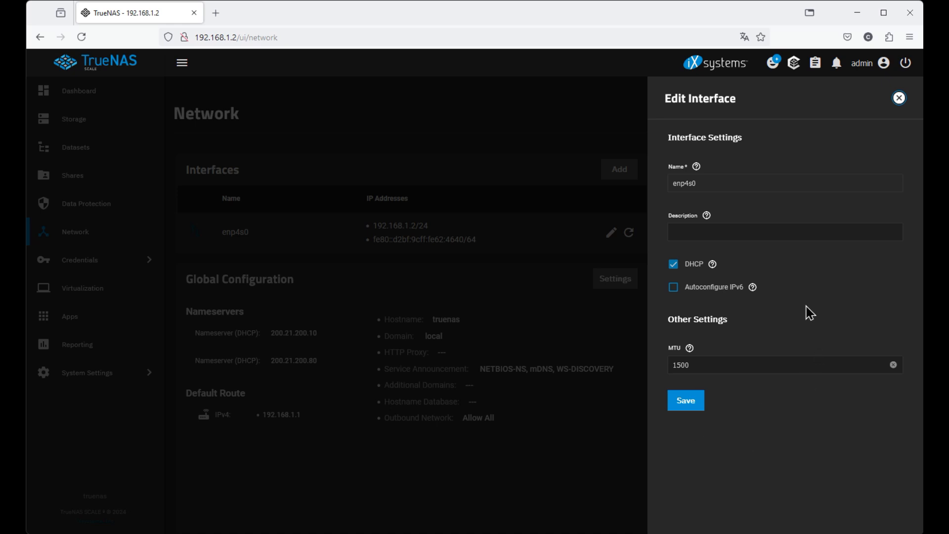
Turn off DHCP on enp4s0 and set its MTU to 9000.
left_click(673, 264)
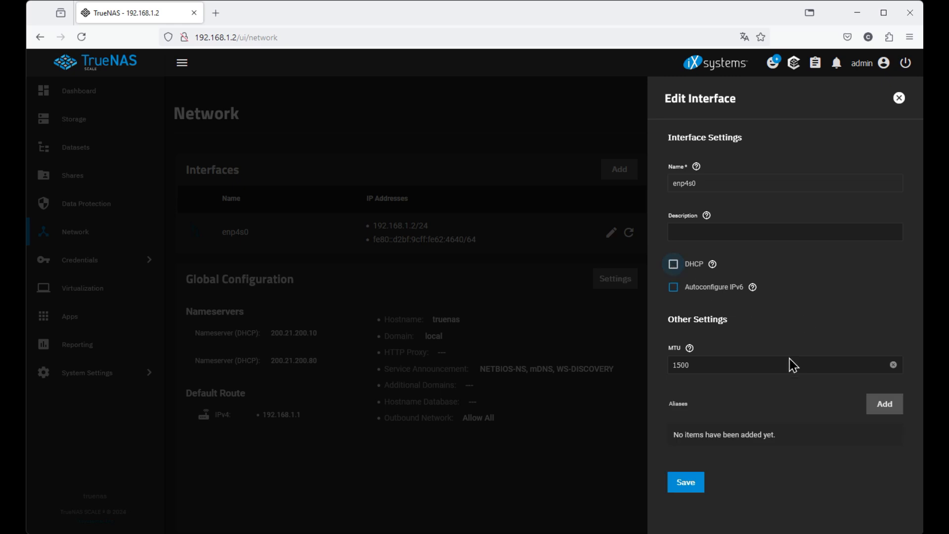
left_click_drag(707, 364, 624, 355)
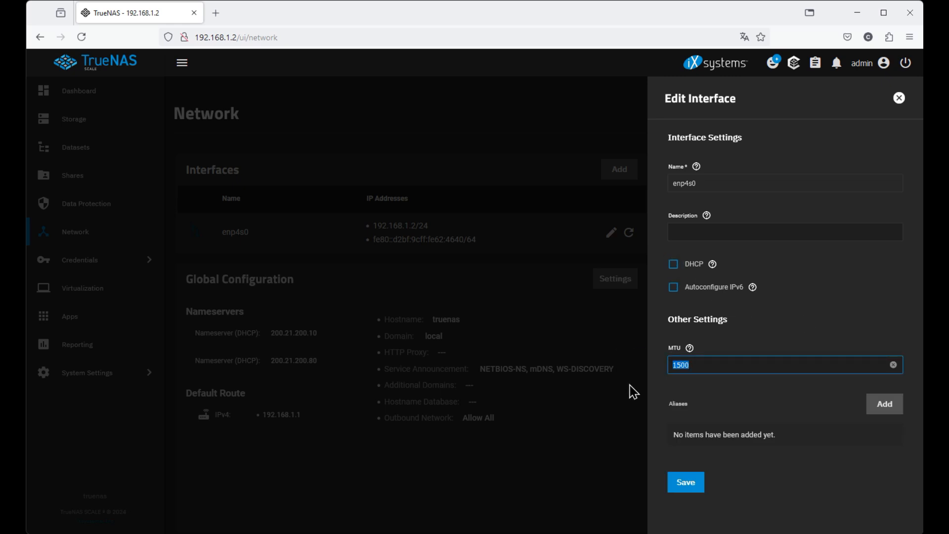
type("9000")
Add a static alias address 192.168.1.50 with a /24 prefix.
left_click(892, 418)
left_click(692, 447)
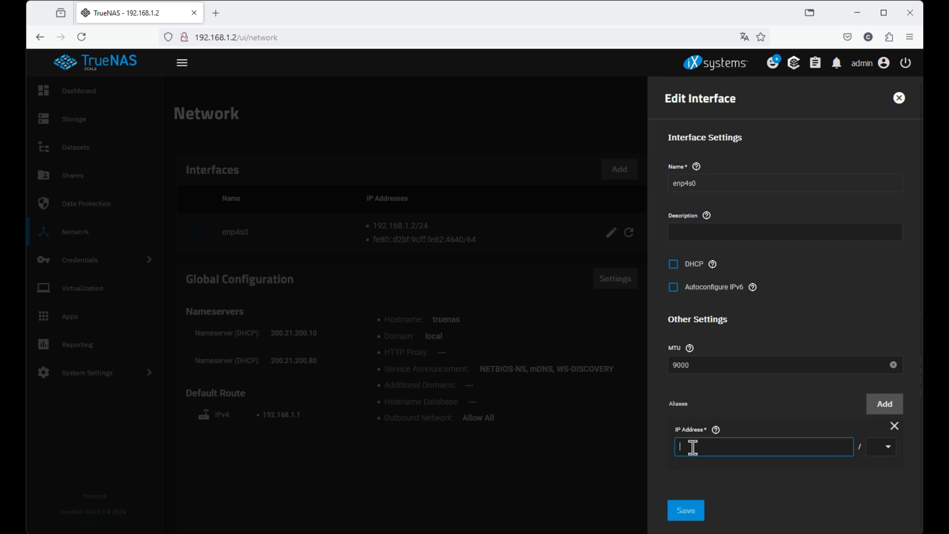
type("192.1")
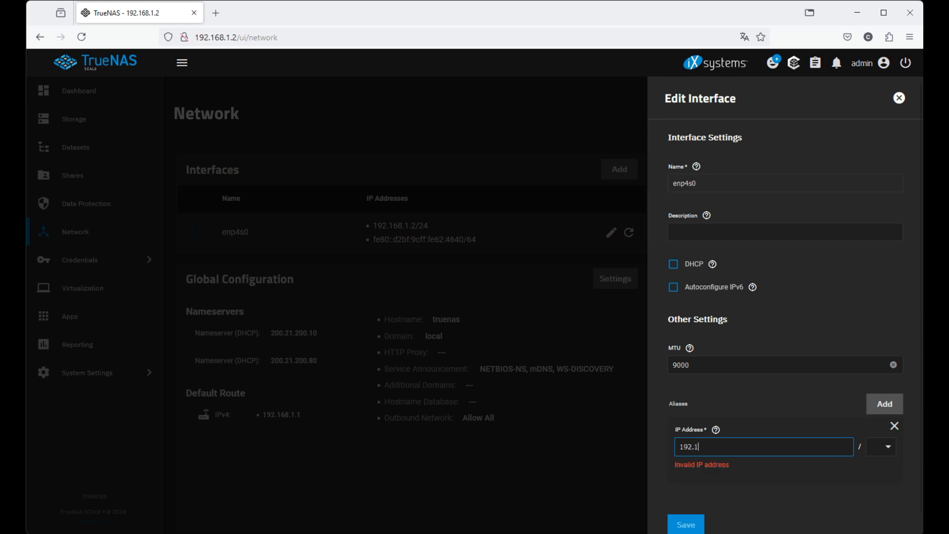
type("68.1.50")
left_click(888, 447)
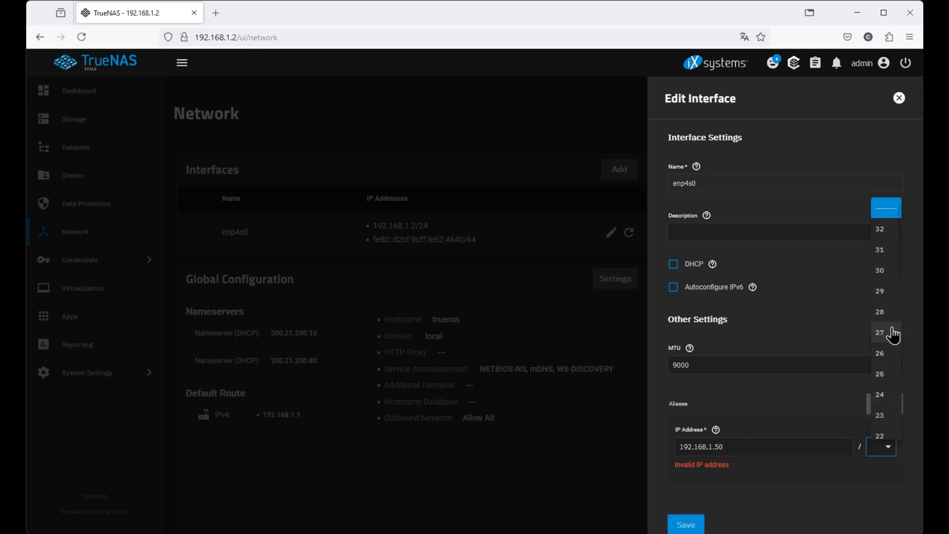
left_click(884, 395)
left_click_drag(727, 447, 650, 446)
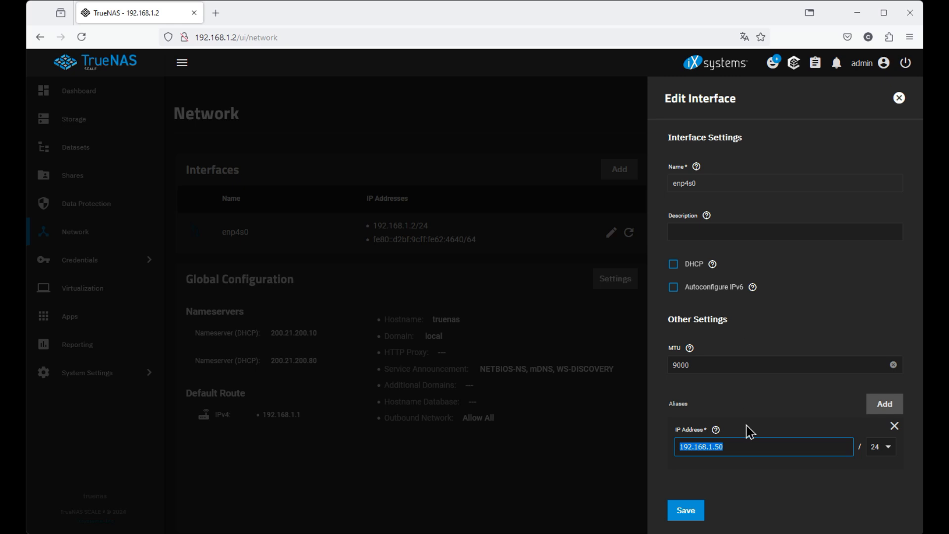
Save the enp4s0 changes without registering a default gateway, and open a spare browser tab.
left_click(687, 509)
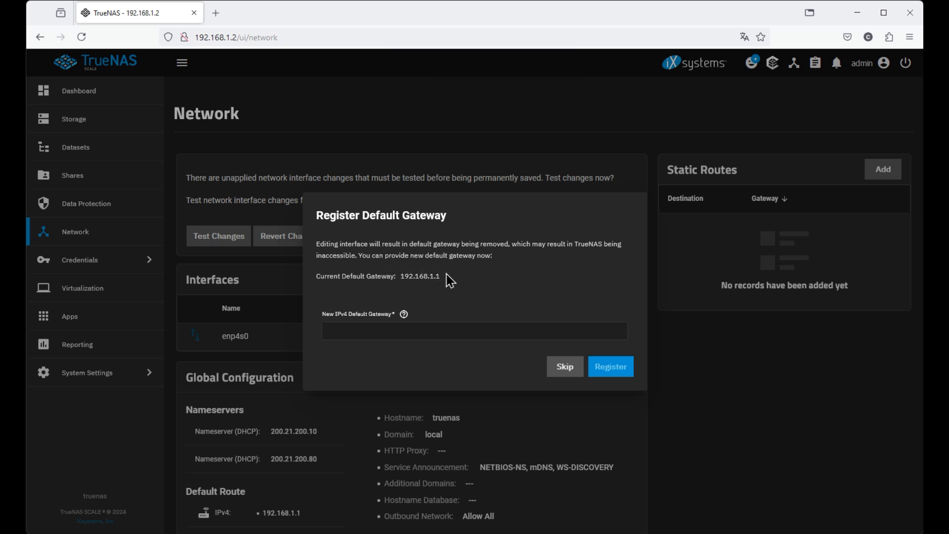
left_click(565, 367)
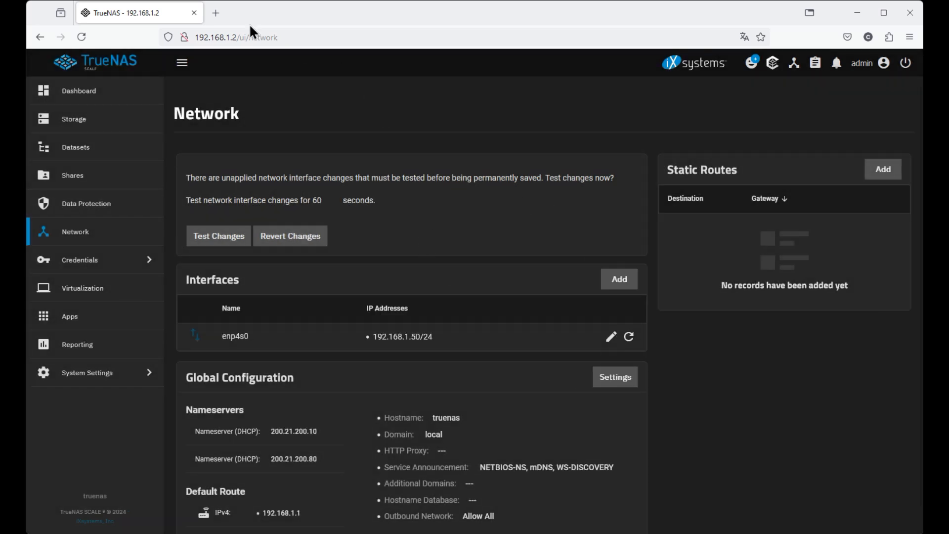
left_click(220, 16)
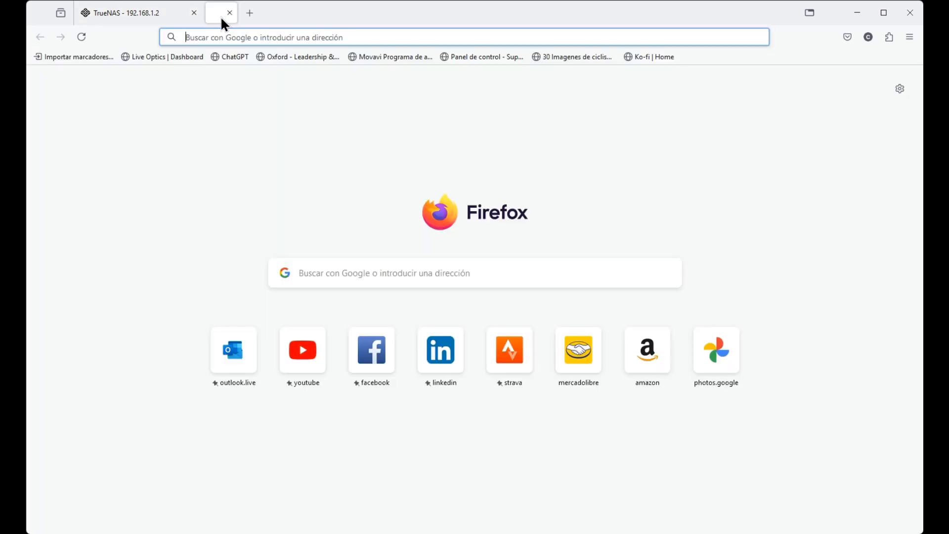
left_click(142, 13)
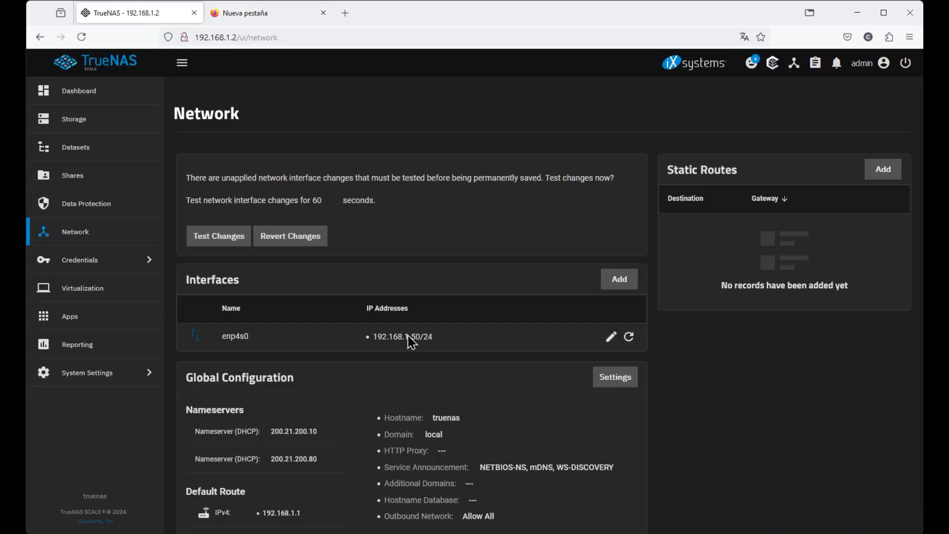
Confirm and start testing the pending interface changes, then switch to the blank tab.
left_click(226, 244)
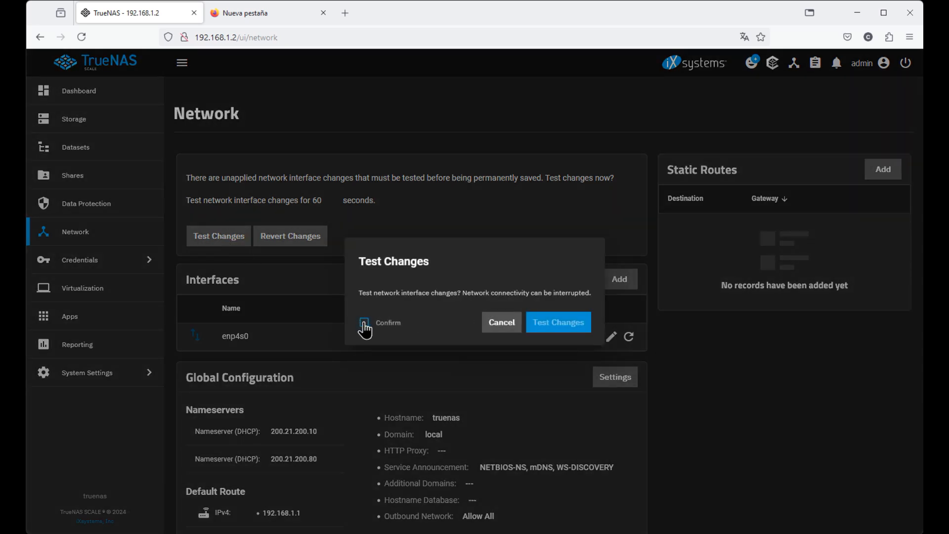
left_click(364, 323)
left_click(365, 324)
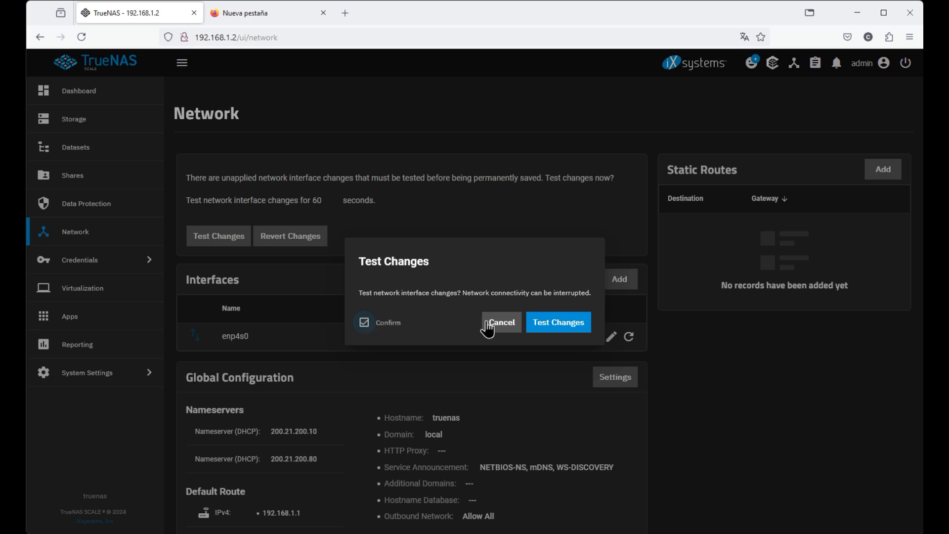
left_click(553, 332)
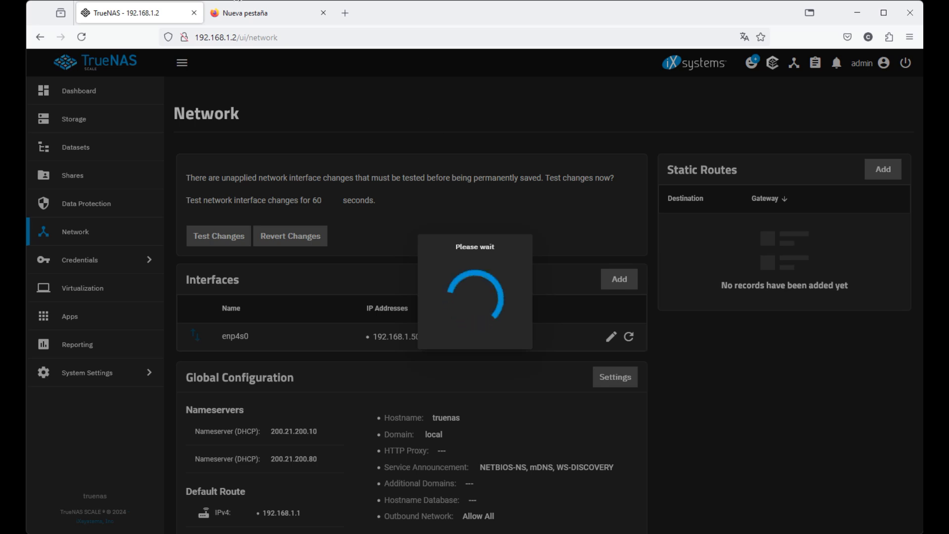
left_click(238, 15)
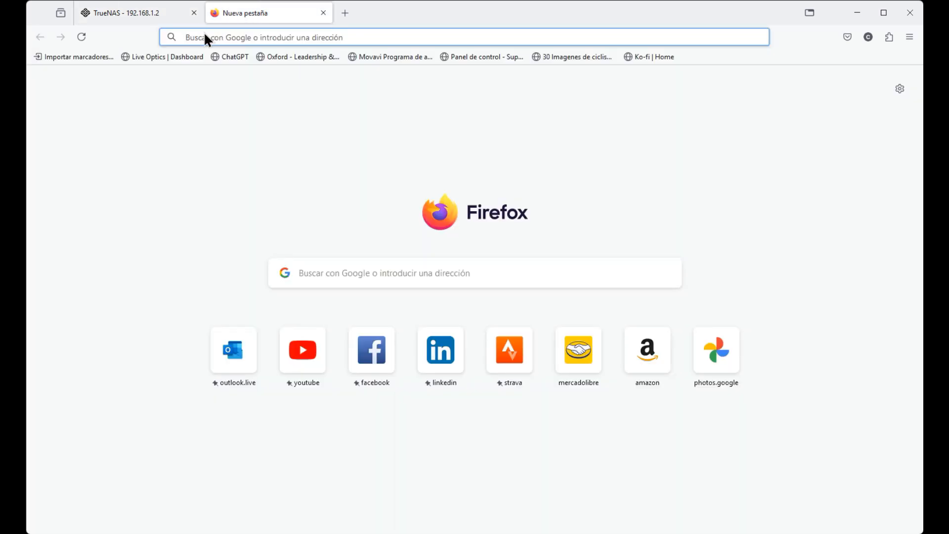
Load TrueNAS at 192.168.1.50 and sign in as admin with the account password.
type("192.168.1.50")
key("Return")
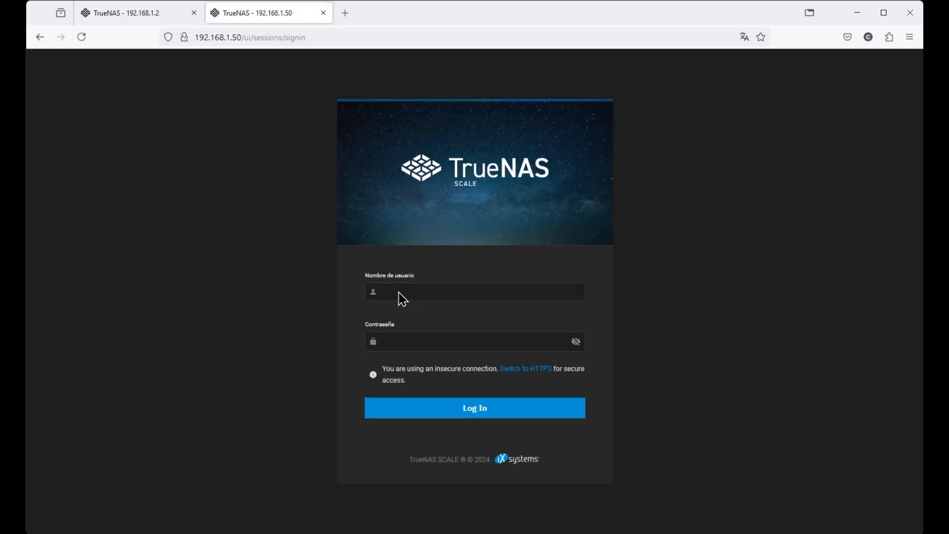
left_click(426, 289)
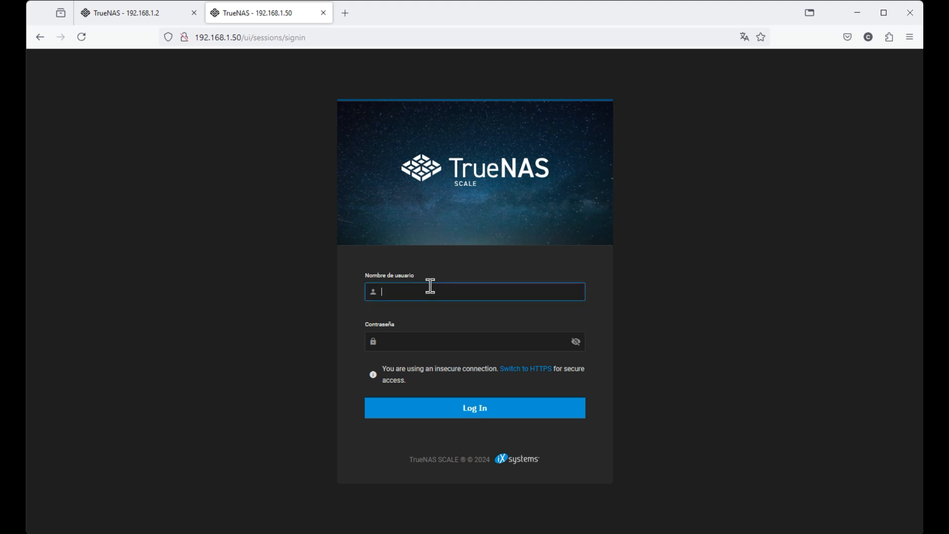
type("admin")
key("Tab")
type("*")
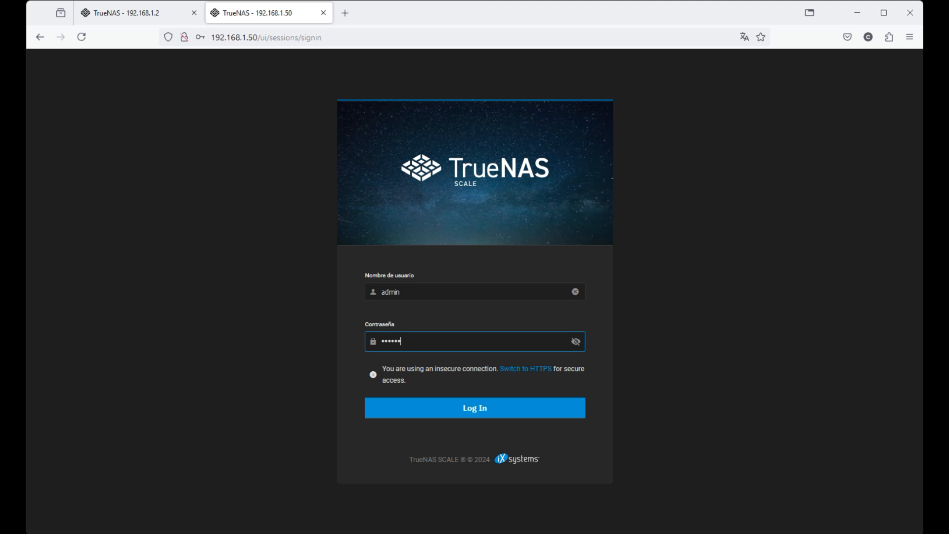
type("**********")
key("Return")
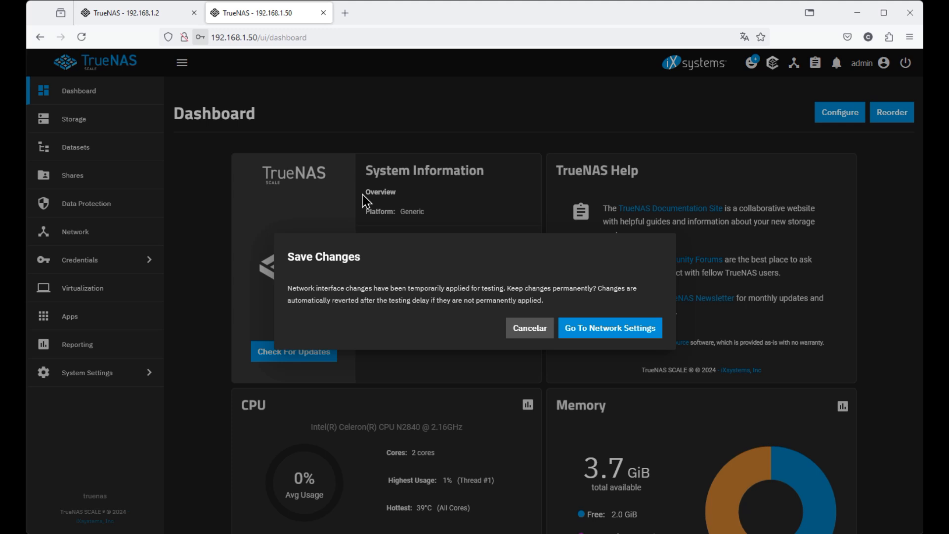
Make the tested 192.168.1.50/24 interface change permanent from Network settings.
left_click(72, 238)
left_click(70, 240)
left_click(236, 232)
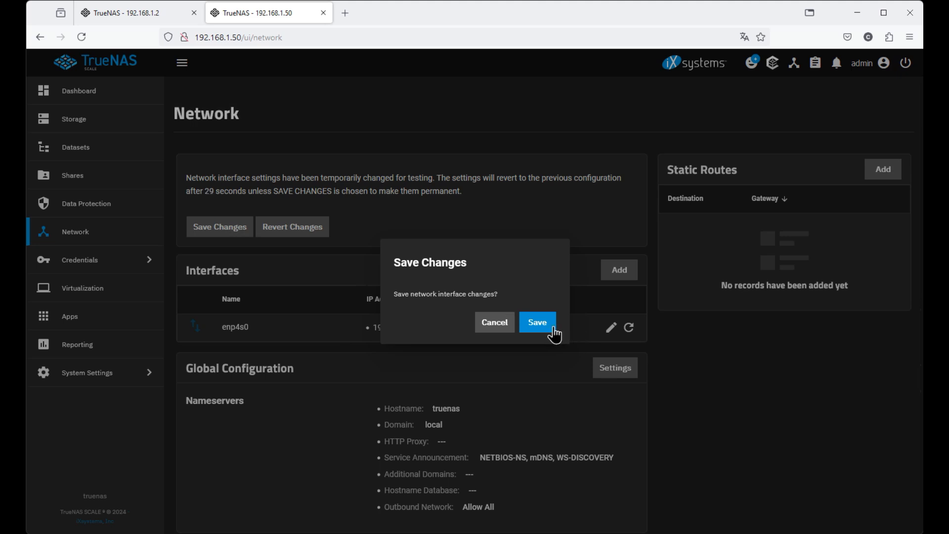
left_click(539, 324)
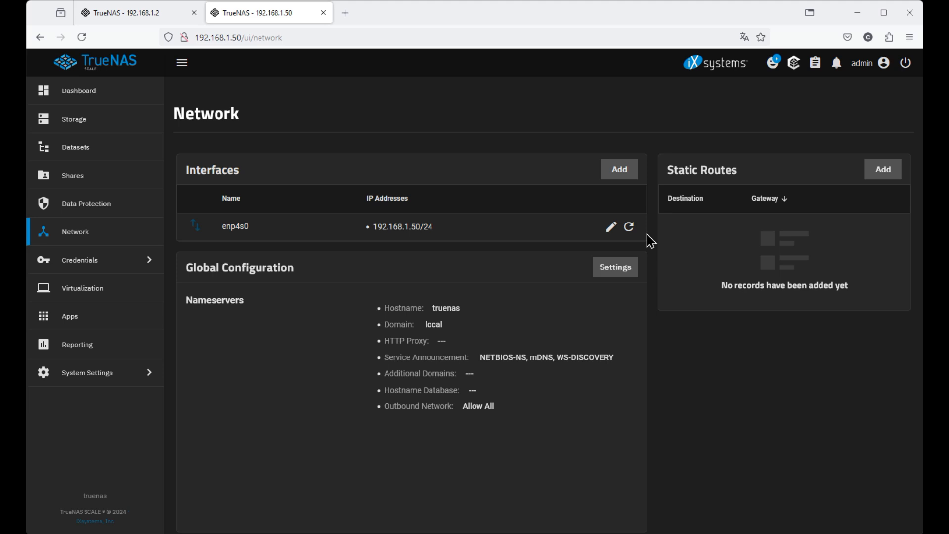
Dismiss the interface reset prompt unchanged and open Global Configuration settings.
left_click(628, 226)
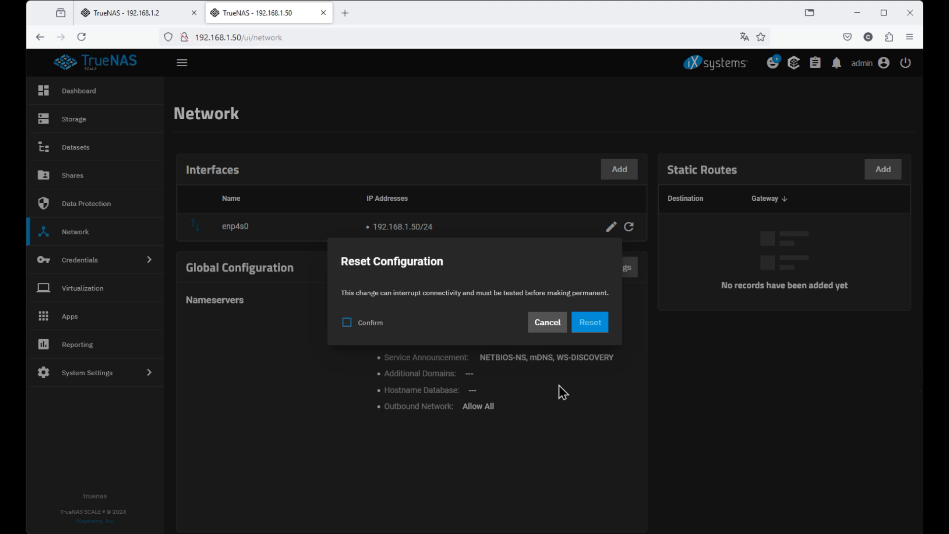
left_click(552, 327)
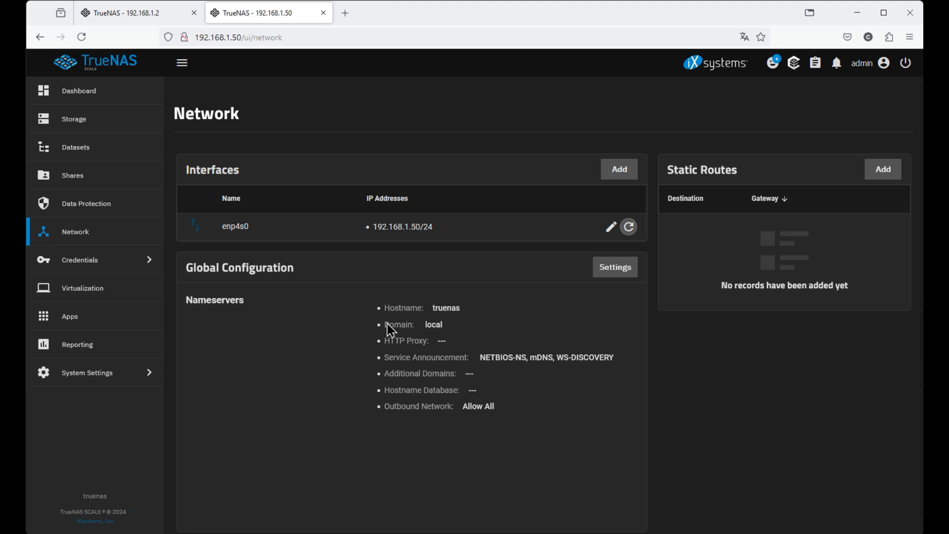
left_click(614, 273)
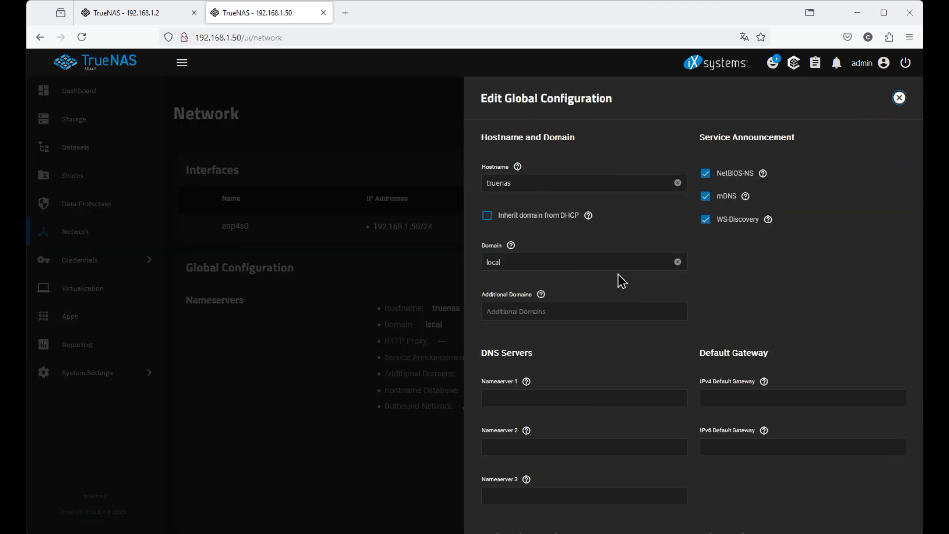
Enter hostname truenas.testlab.local and nameservers 208.67.222.222 and 208.67.220.220.
left_click(566, 186)
type(".")
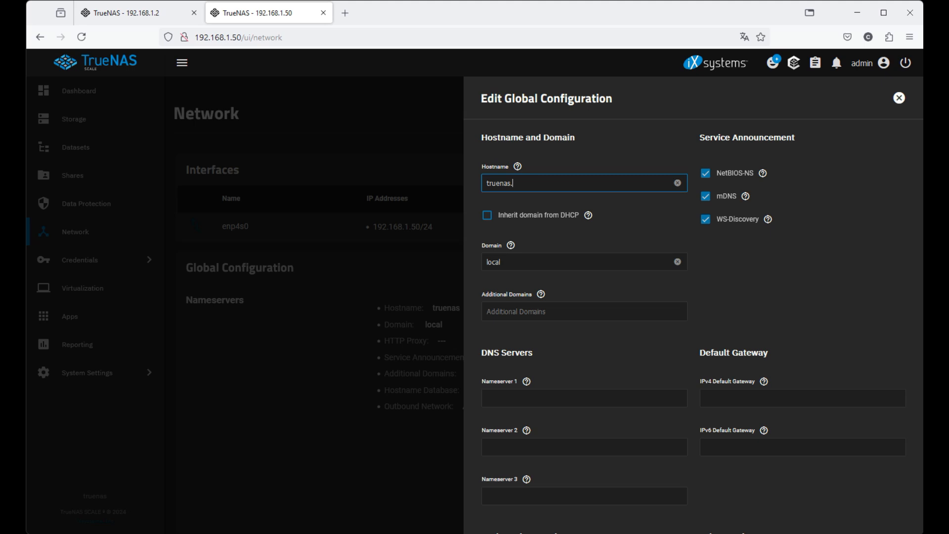
type("testlab.local")
left_click(528, 399)
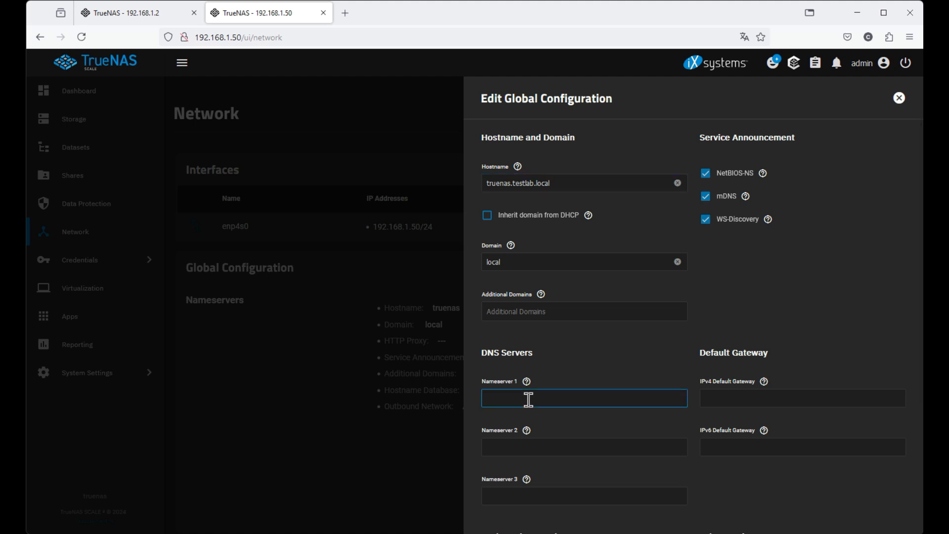
type("208.67.222.222")
left_click(516, 446)
type("208.")
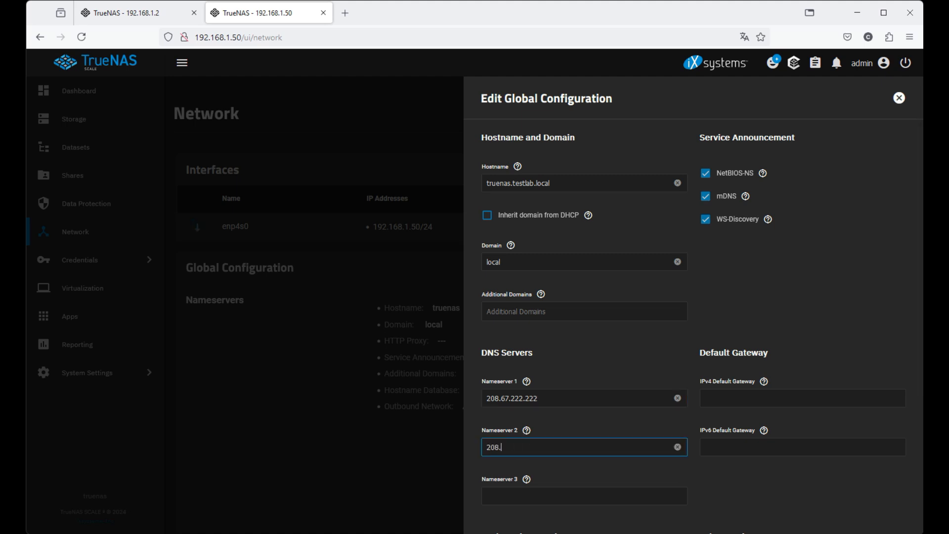
type("67220.220")
Fix the missing dot in the second nameserver and save the global configuration.
scroll(639, 356, "down", 3)
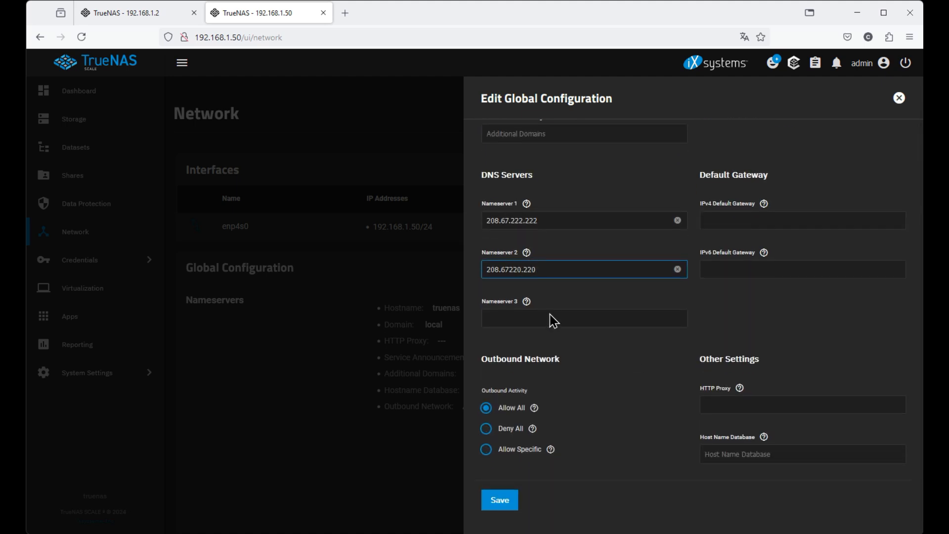
left_click(507, 502)
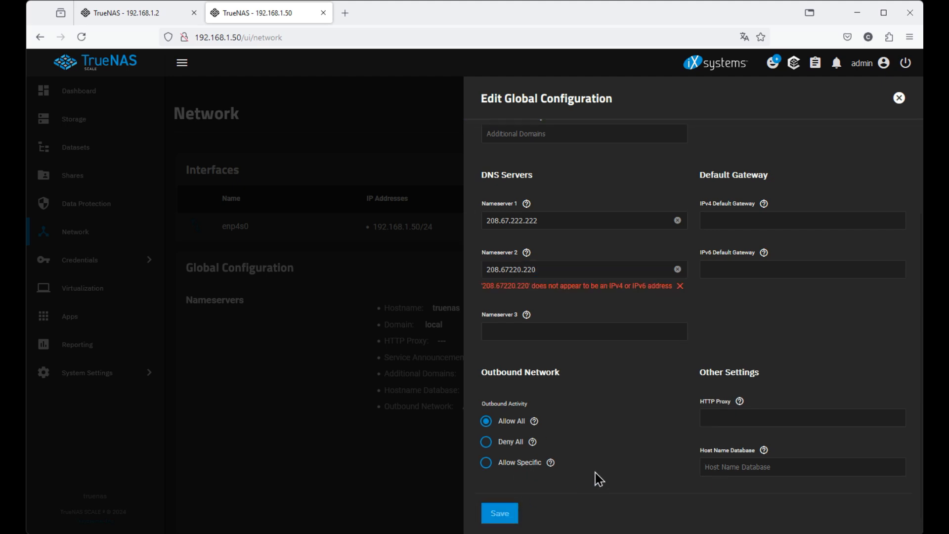
left_click(580, 270)
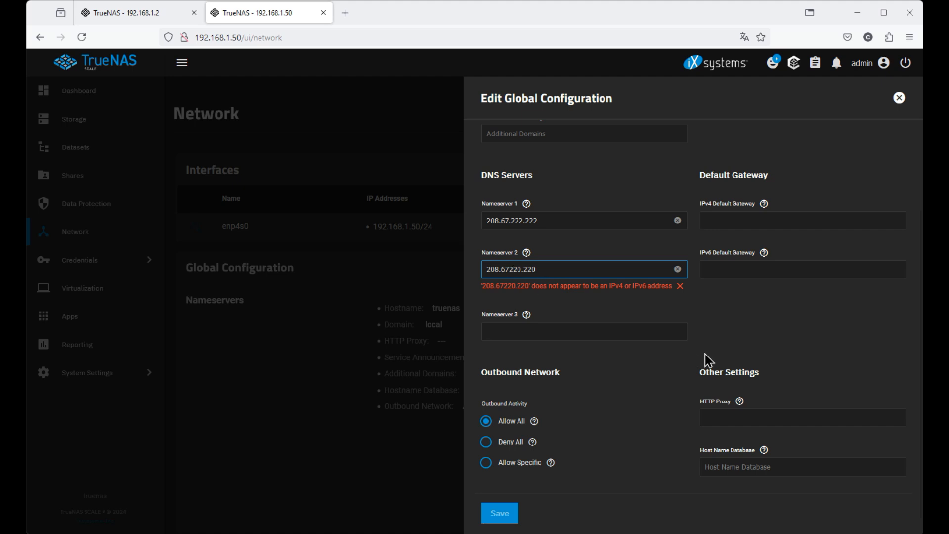
type(".")
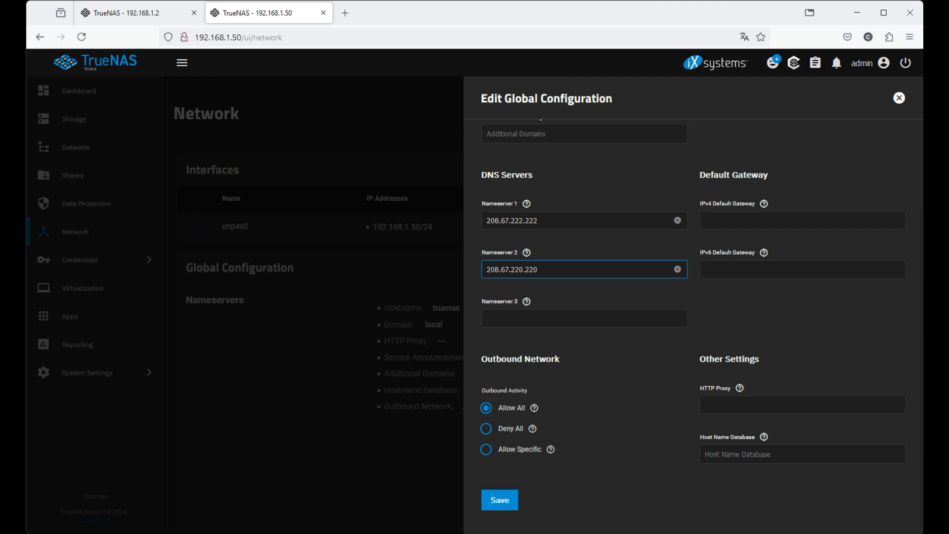
left_click(497, 500)
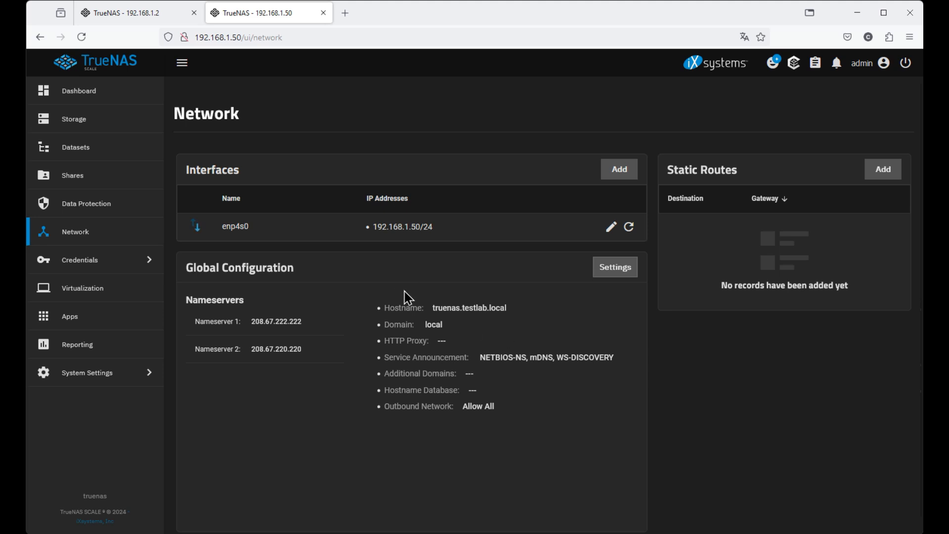
Browse from the Dashboard to Storage and its Disks list until the session ends.
left_click(91, 98)
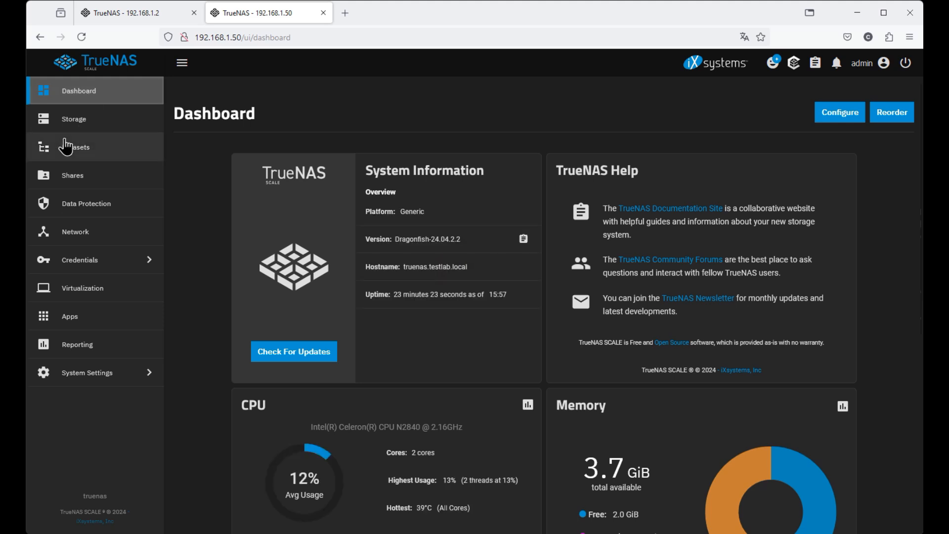
scroll(707, 344, "down", 4)
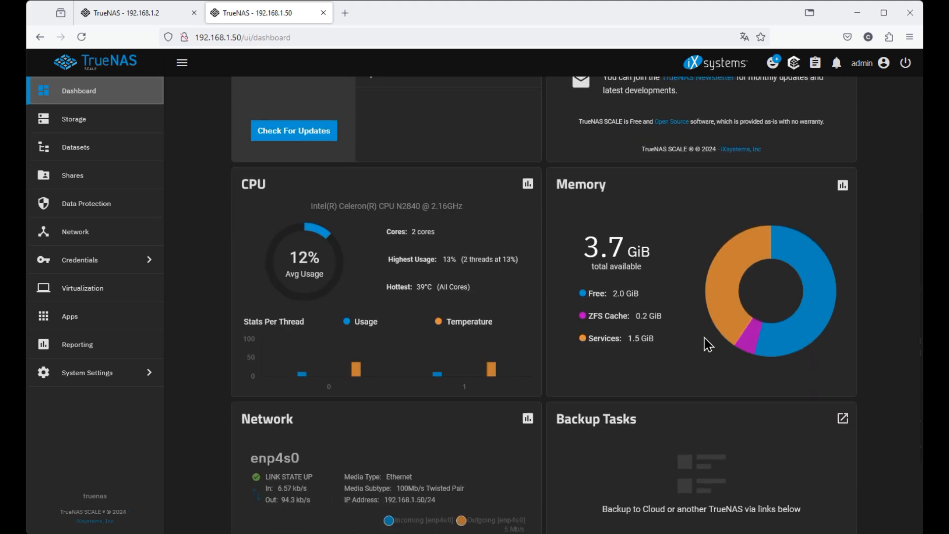
scroll(708, 336, "up", 4)
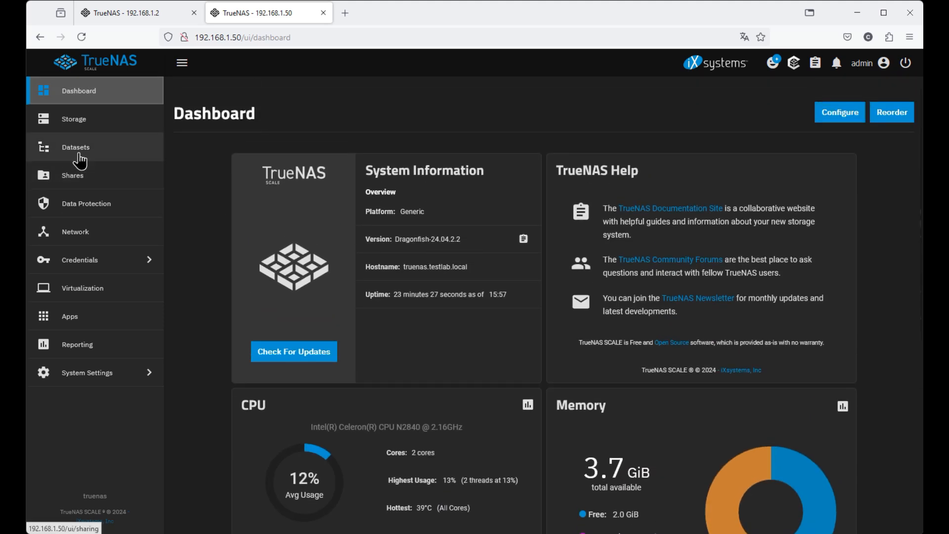
left_click(71, 123)
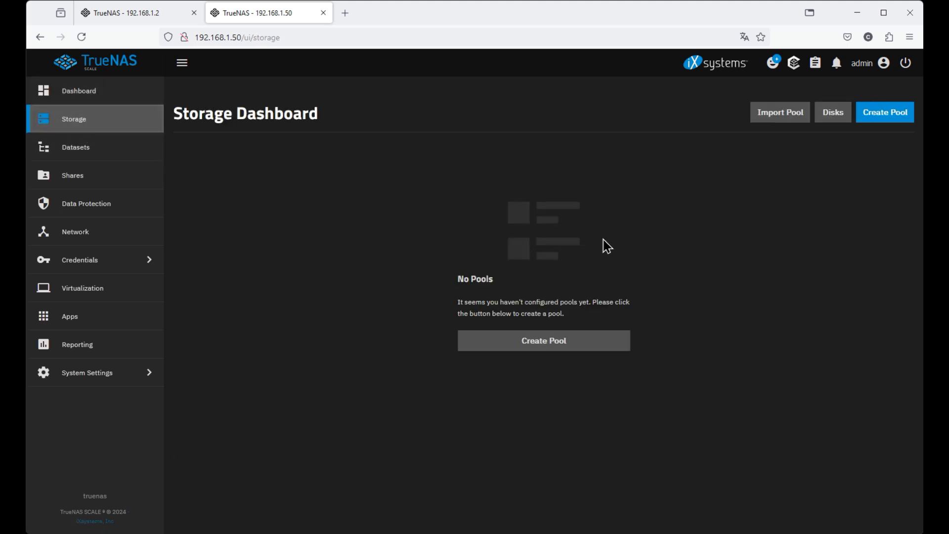
left_click(845, 126)
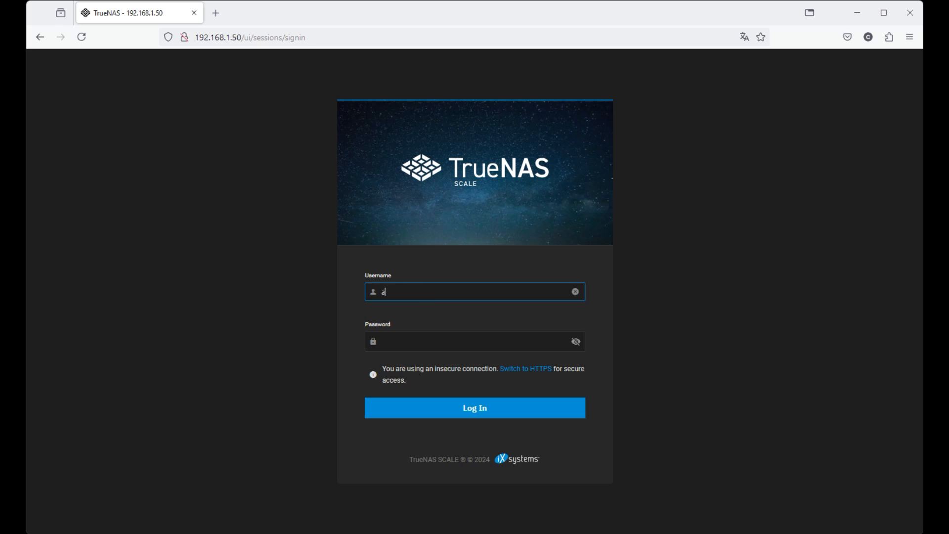
Finish signing back in as admin with the account password.
type("in")
key("Tab")
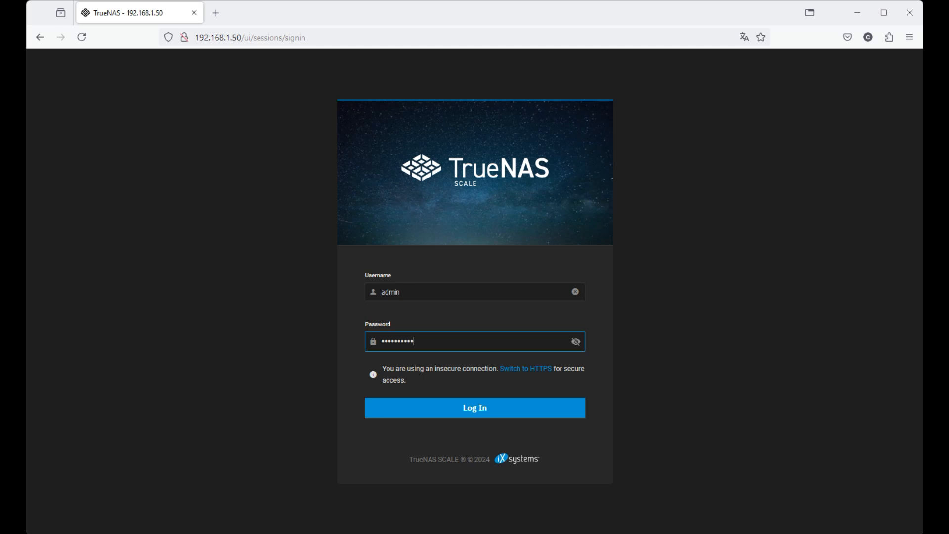
key("Return")
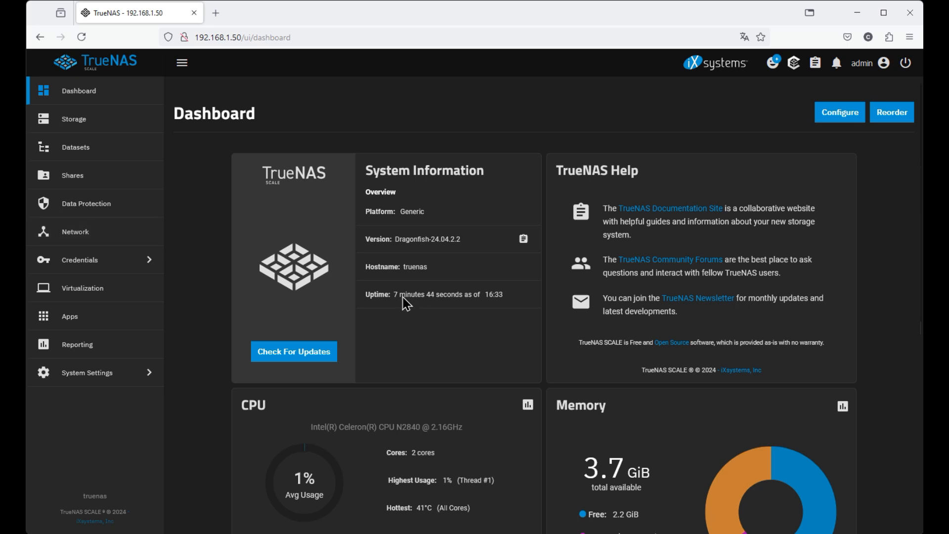
Scroll the Dashboard, then go to the Storage Dashboard showing no pools.
scroll(423, 326, "down", 3)
scroll(424, 331, "down", 3)
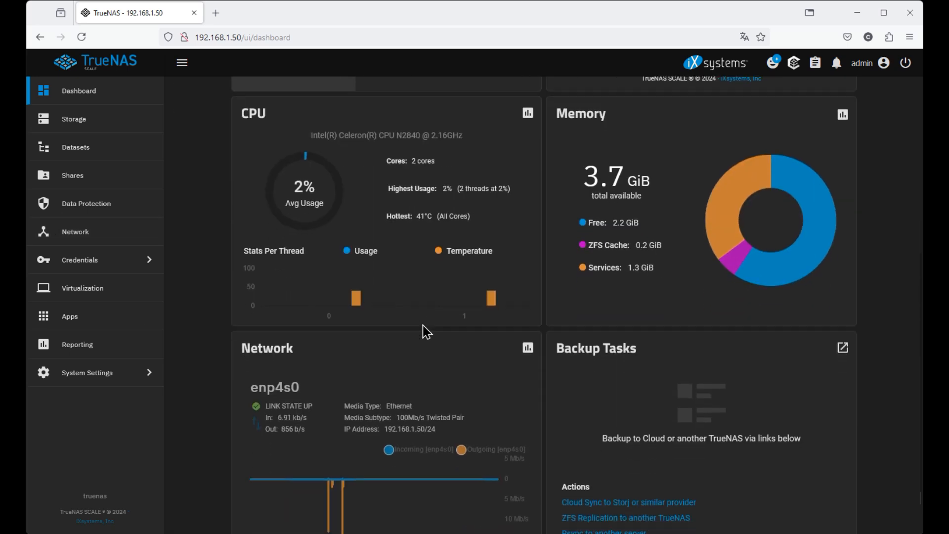
scroll(474, 377, "up", 6)
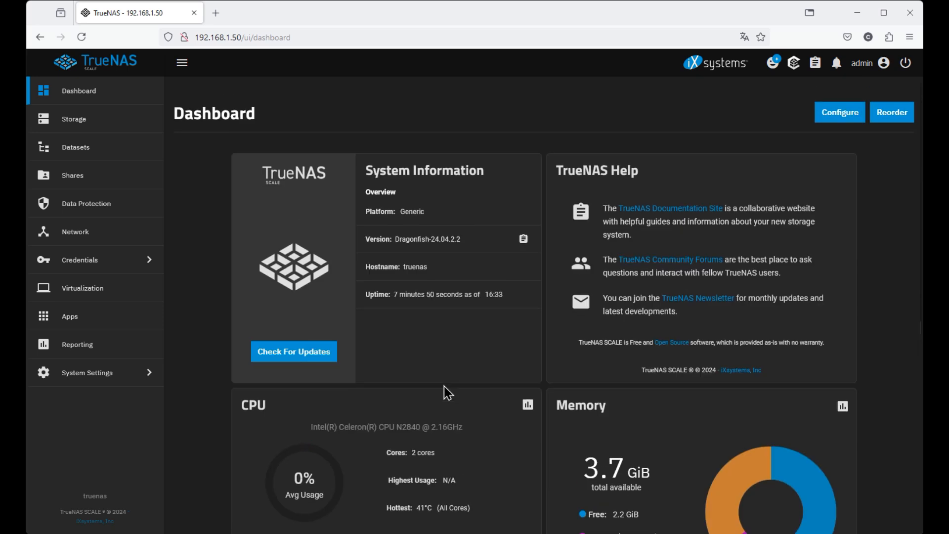
left_click(82, 130)
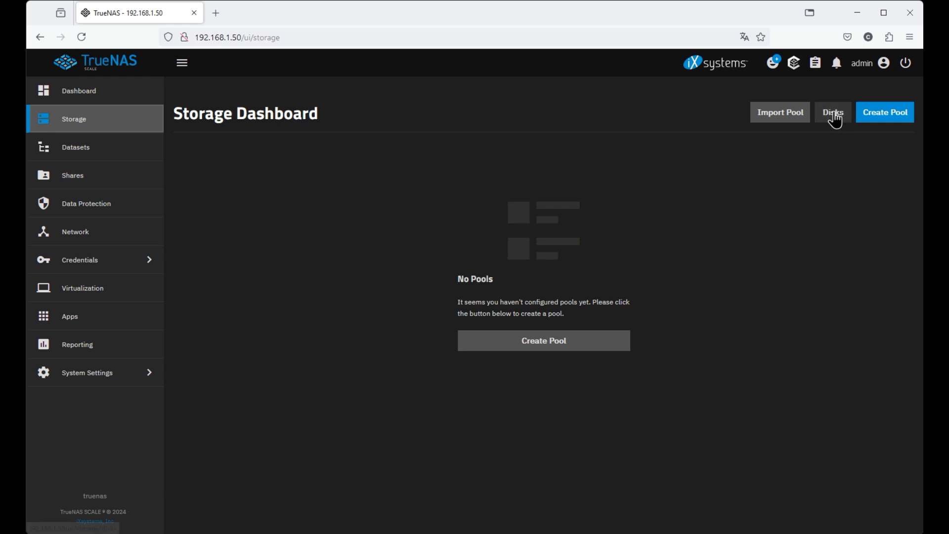
left_click(834, 115)
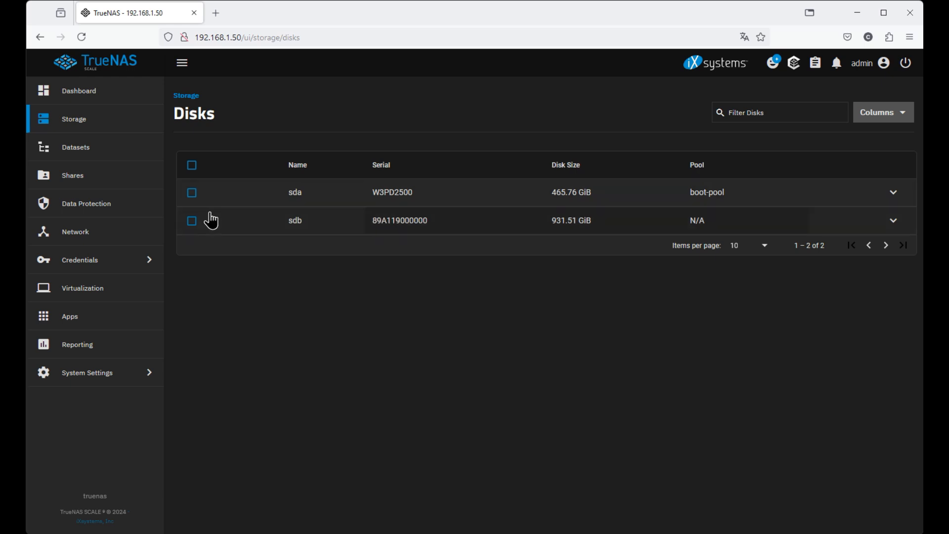
left_click(893, 220)
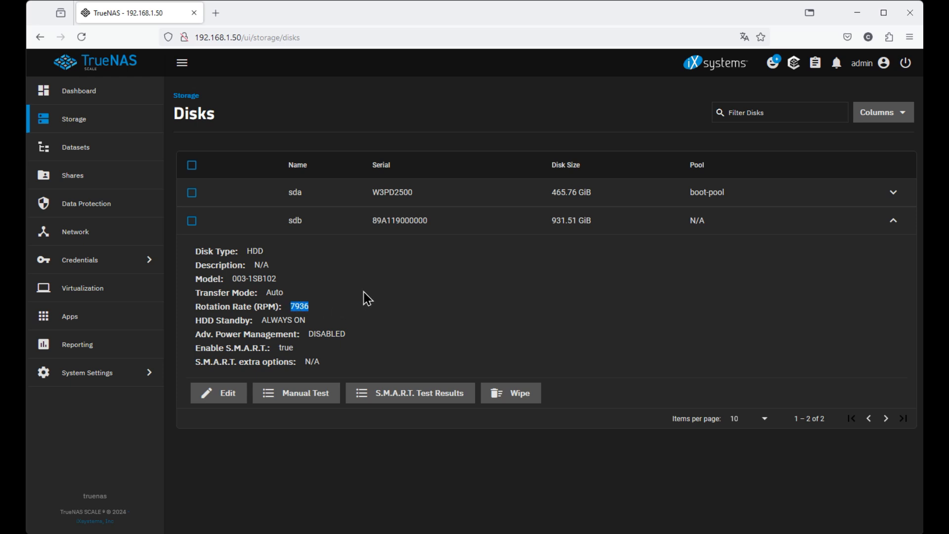
left_click_drag(194, 348, 314, 361)
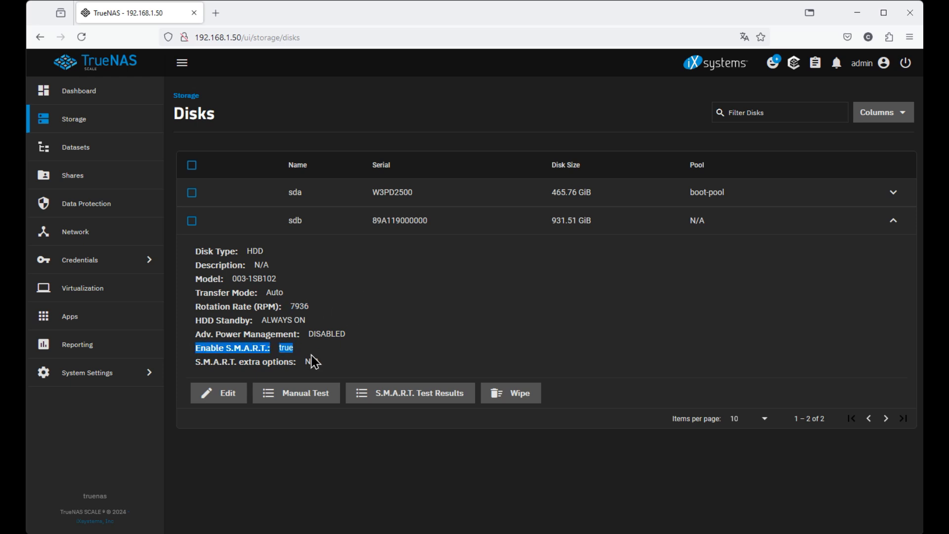
left_click(278, 350)
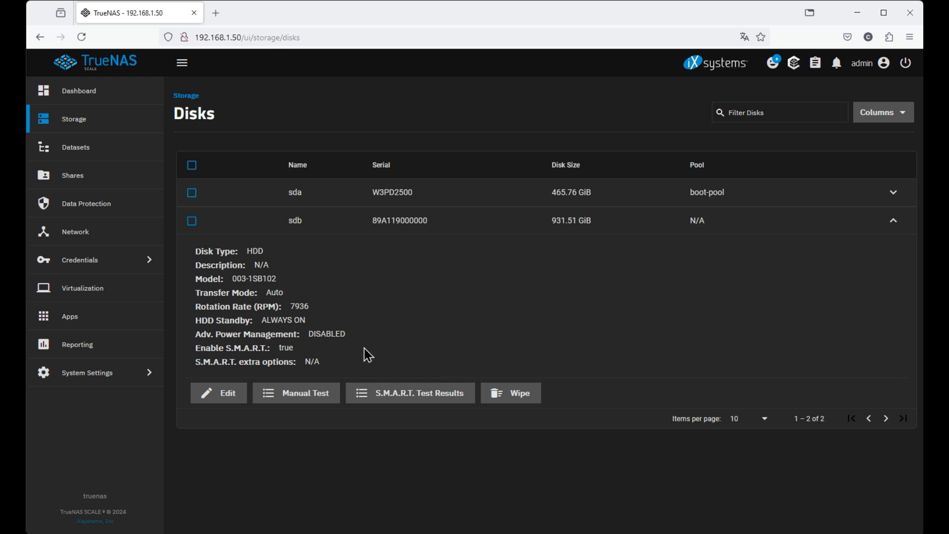
left_click(893, 222)
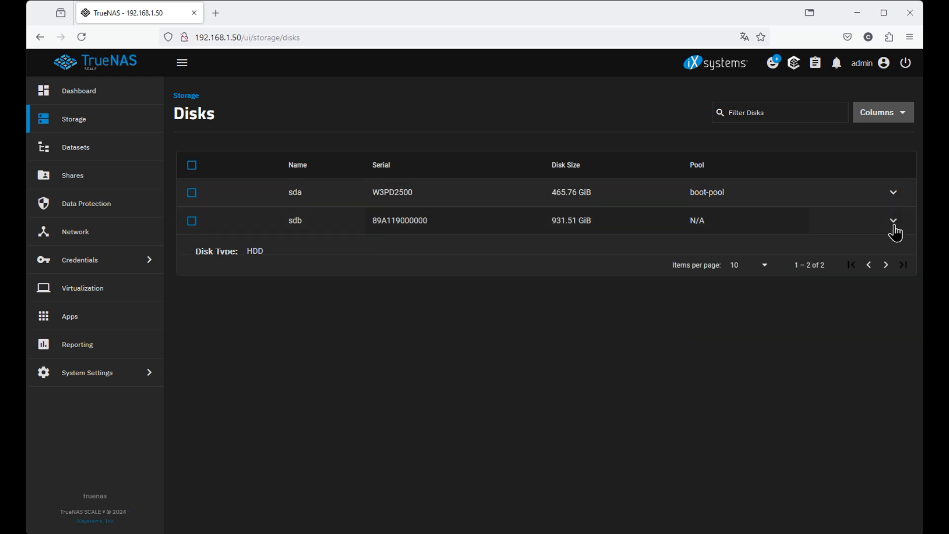
left_click(73, 123)
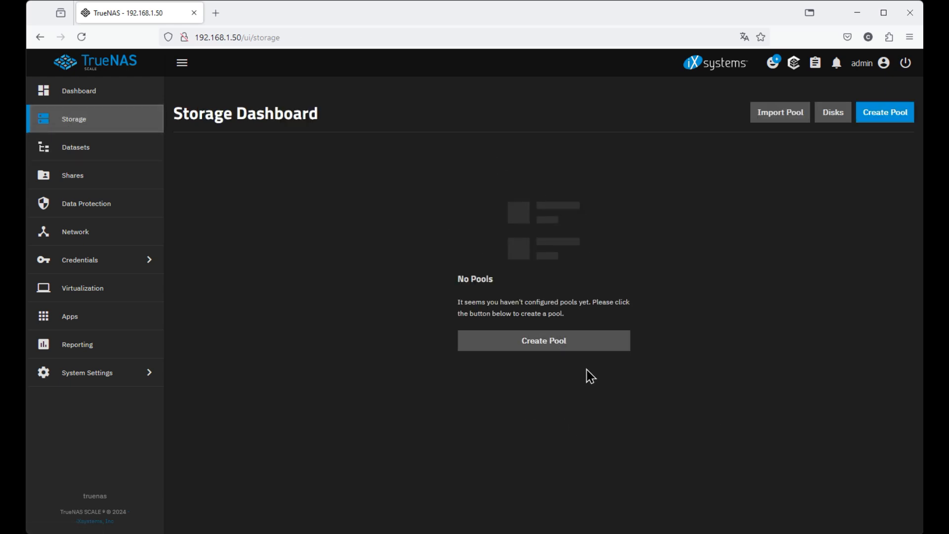
Start a new pool named Data in the Pool Creation Wizard.
left_click(548, 352)
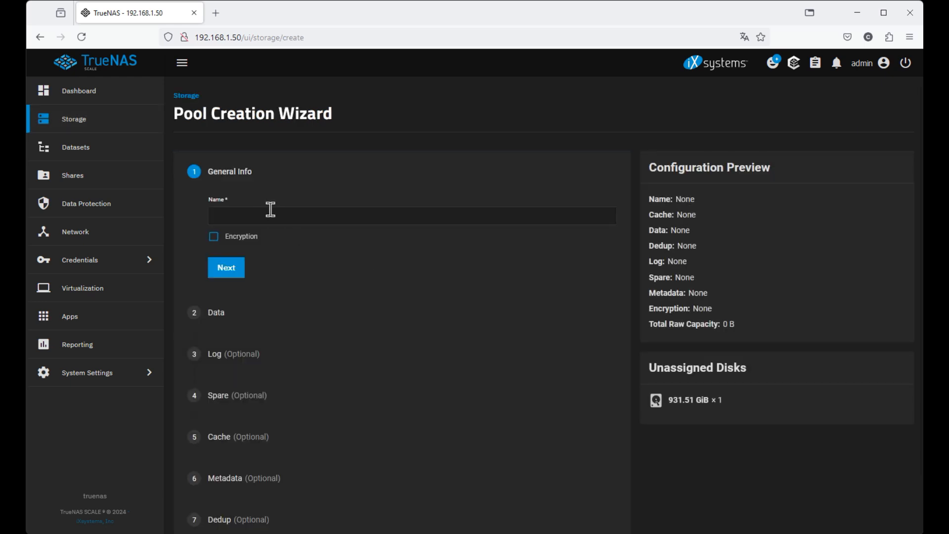
left_click(264, 215)
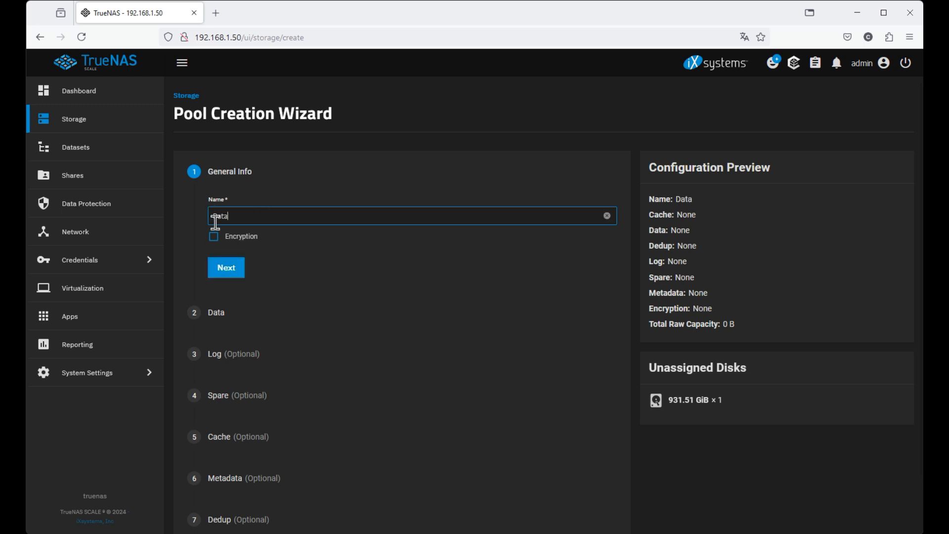
left_click(231, 271)
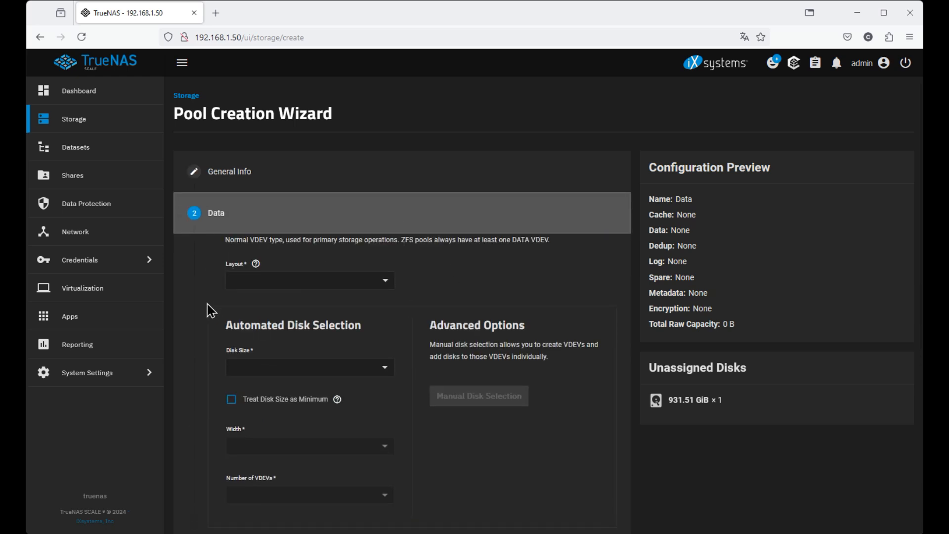
Choose the RAIDZ1 data layout and save the manual disk selection.
left_click(385, 286)
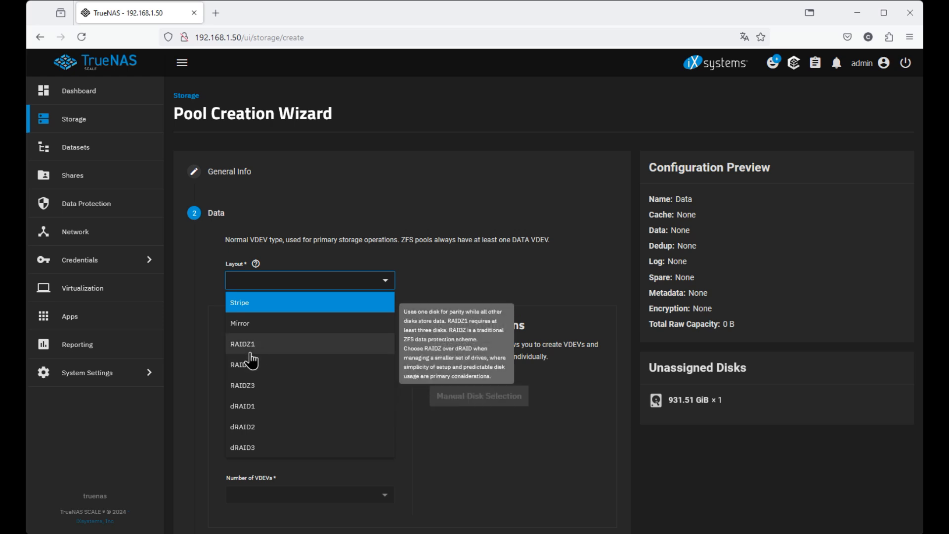
left_click(255, 345)
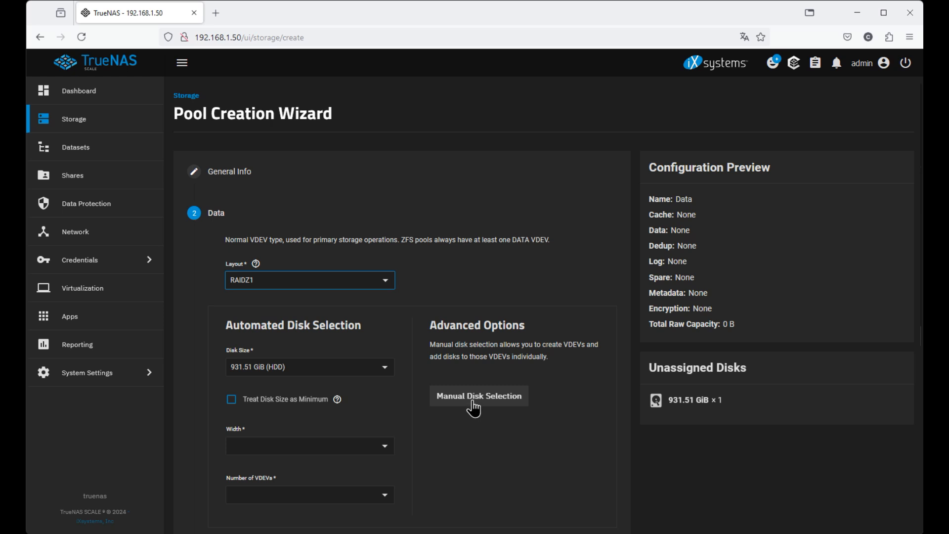
left_click(473, 403)
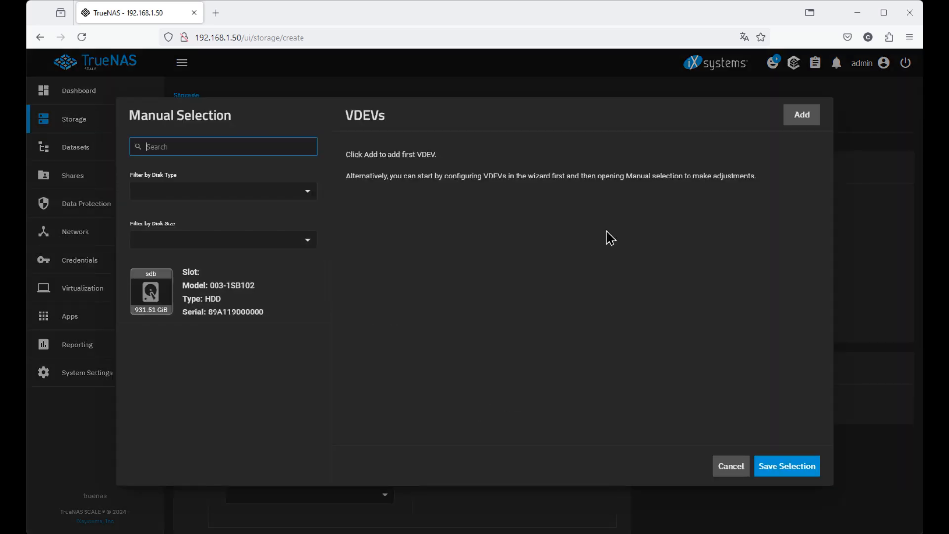
left_click(144, 295)
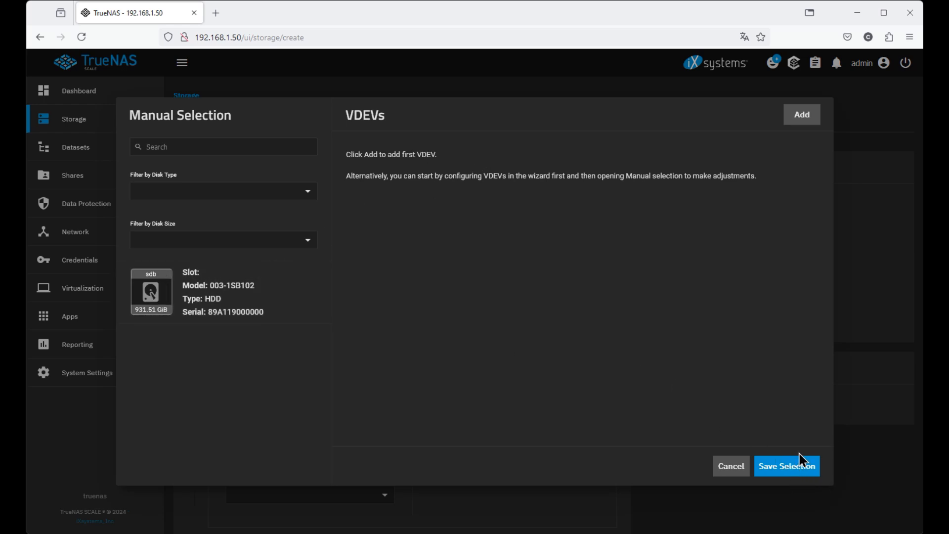
left_click(802, 464)
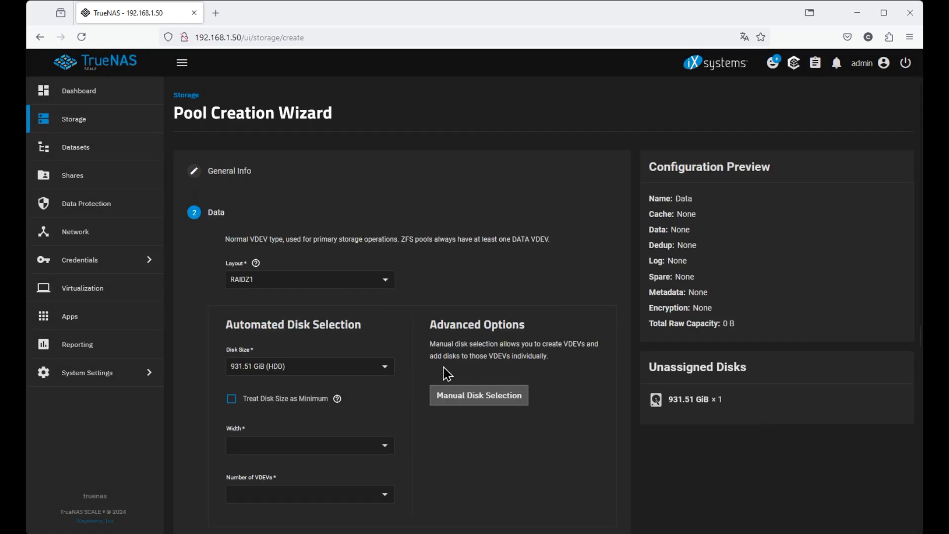
scroll(445, 373, "down", 2)
Advance through Log, Spare, Cache, Metadata and Dedup to Review, then return to Data.
left_click(267, 440)
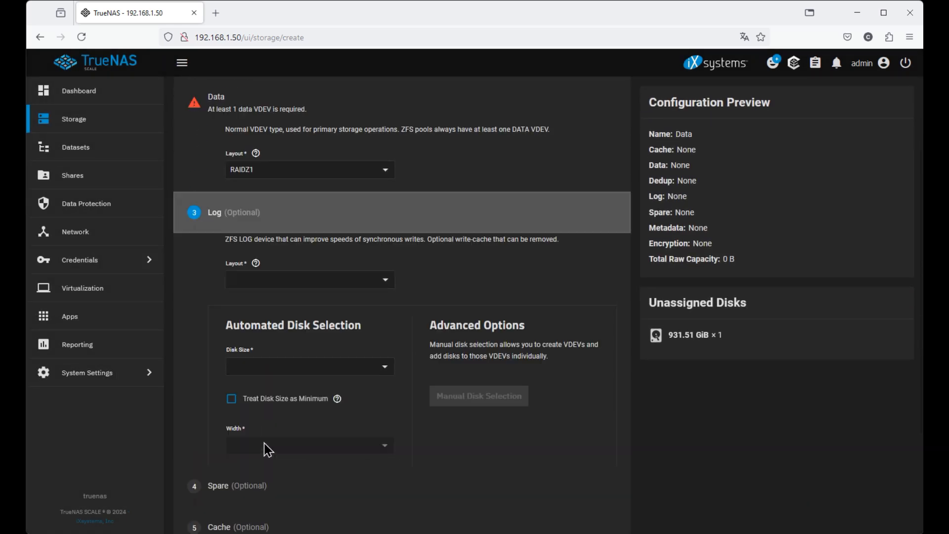
left_click(281, 440)
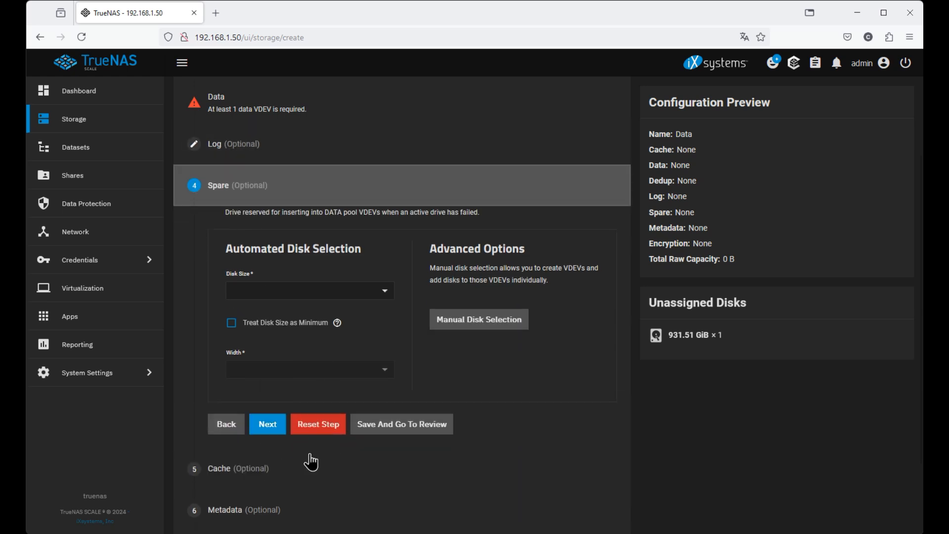
left_click(268, 424)
left_click(267, 468)
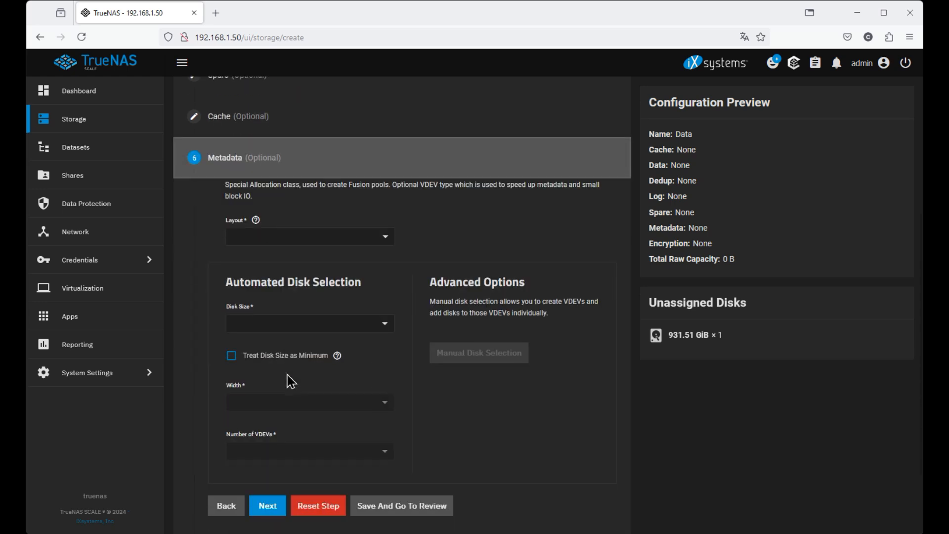
left_click(269, 507)
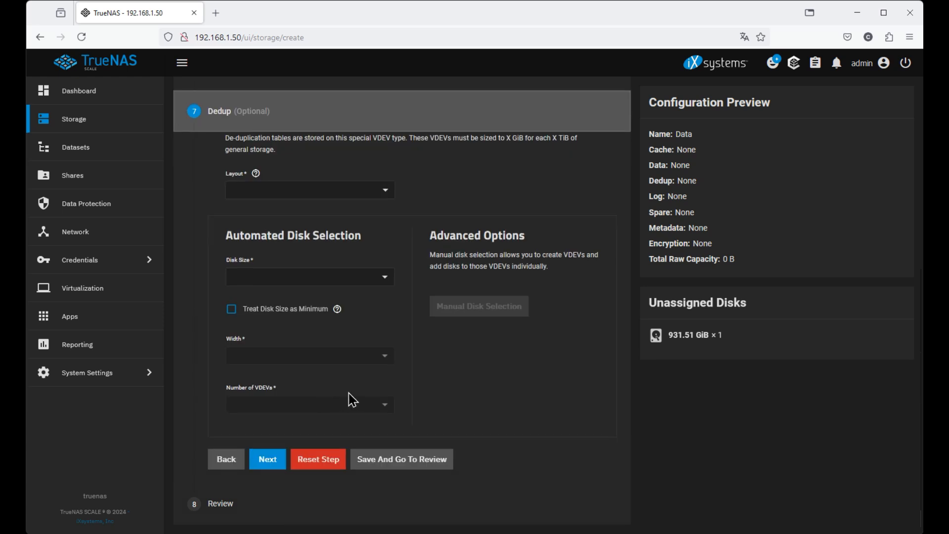
left_click(265, 464)
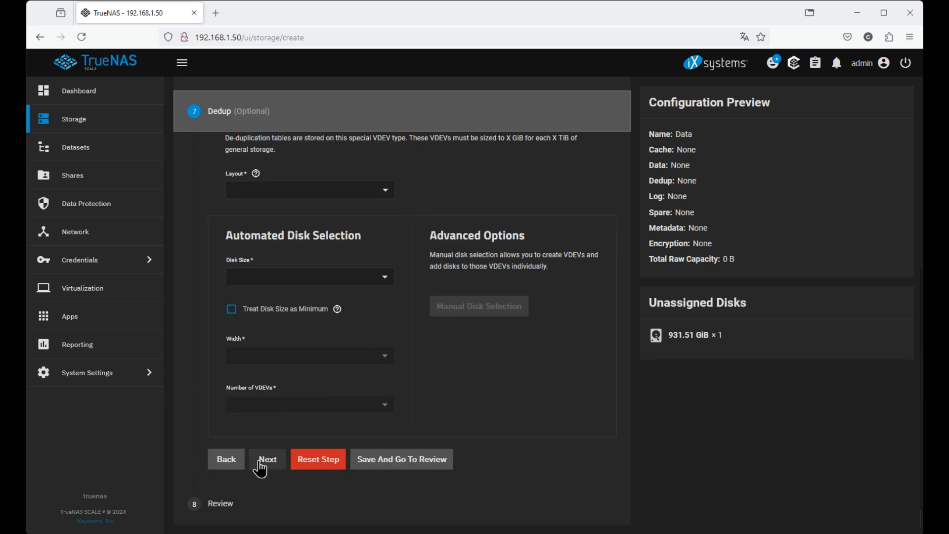
left_click(262, 465)
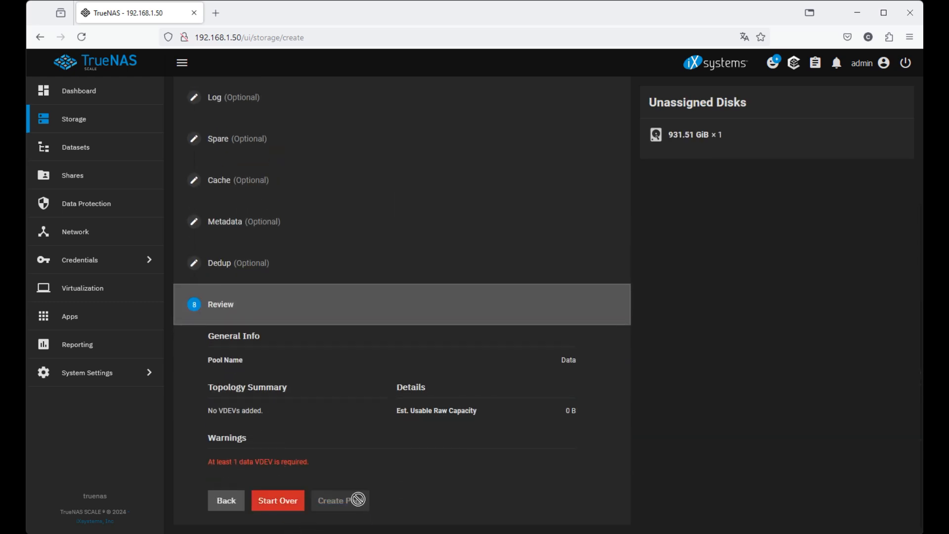
scroll(355, 446, "up", 5)
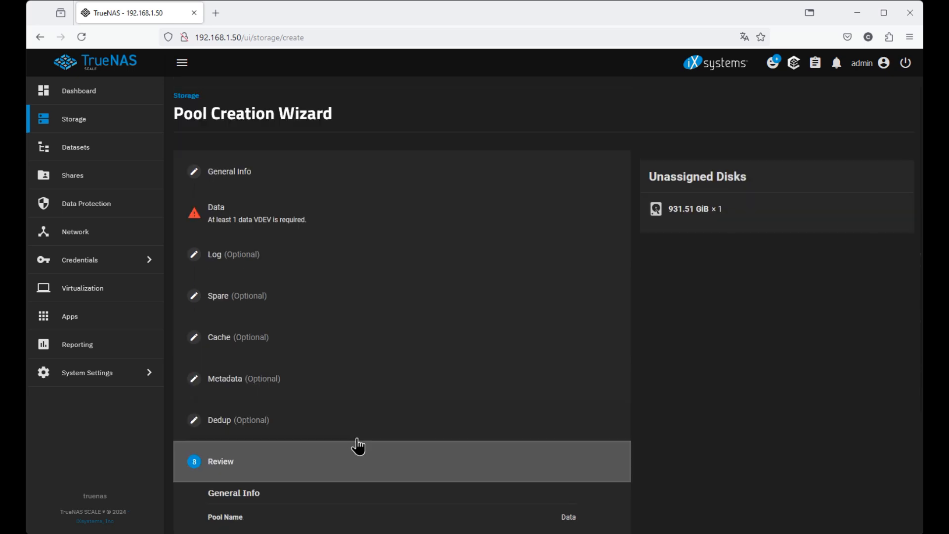
left_click(239, 222)
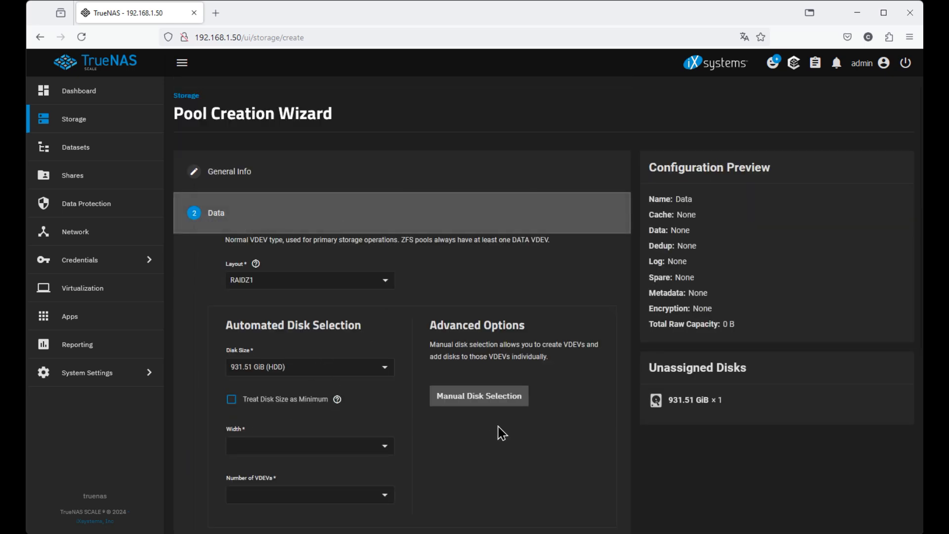
Try placing disk sdb in a new RAIDZ1 VDEV, then cancel manual selection.
left_click(481, 398)
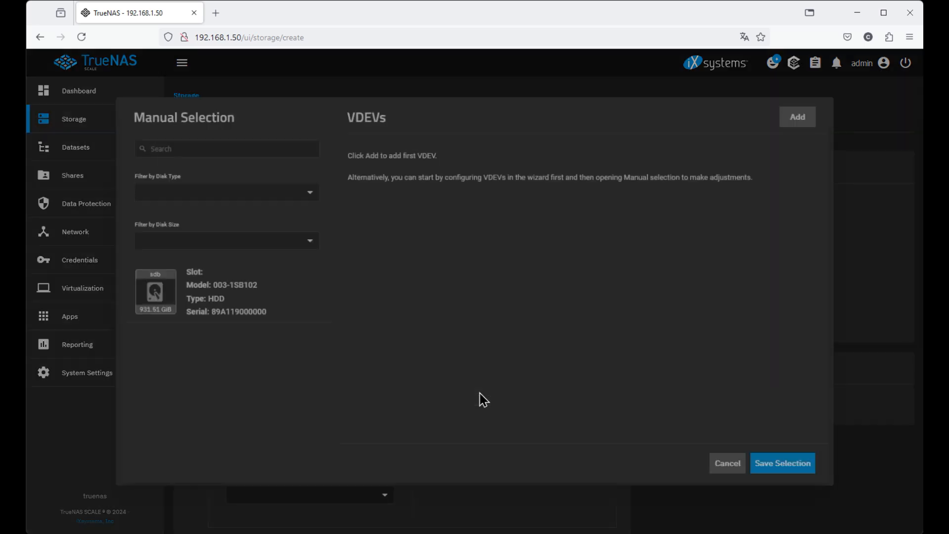
left_click(803, 118)
left_click_drag(147, 292, 587, 199)
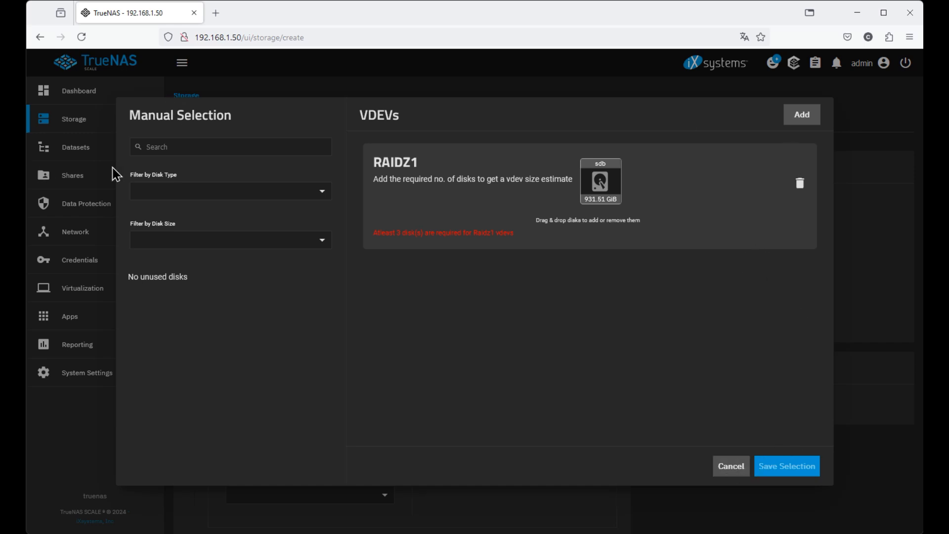
left_click(727, 469)
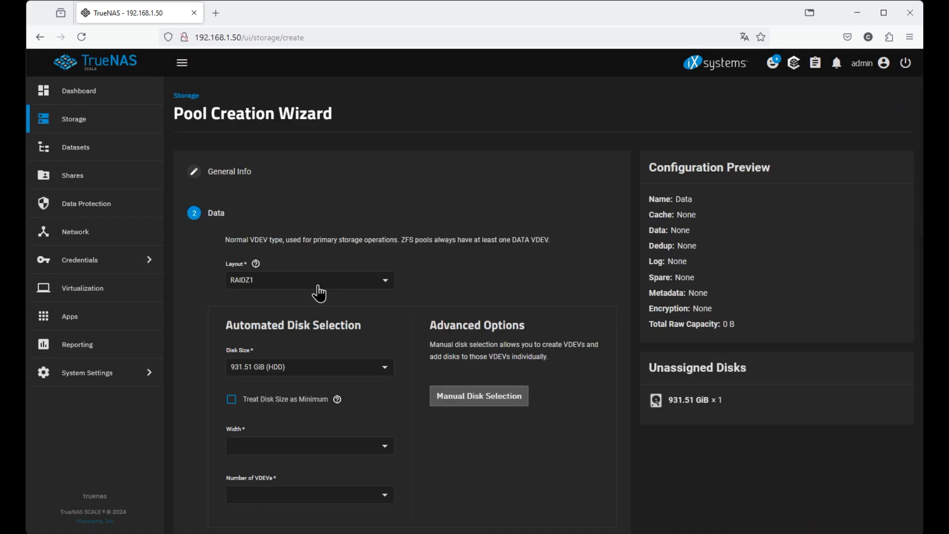
Switch the data layout to Stripe and keep the single-disk selection.
left_click(386, 281)
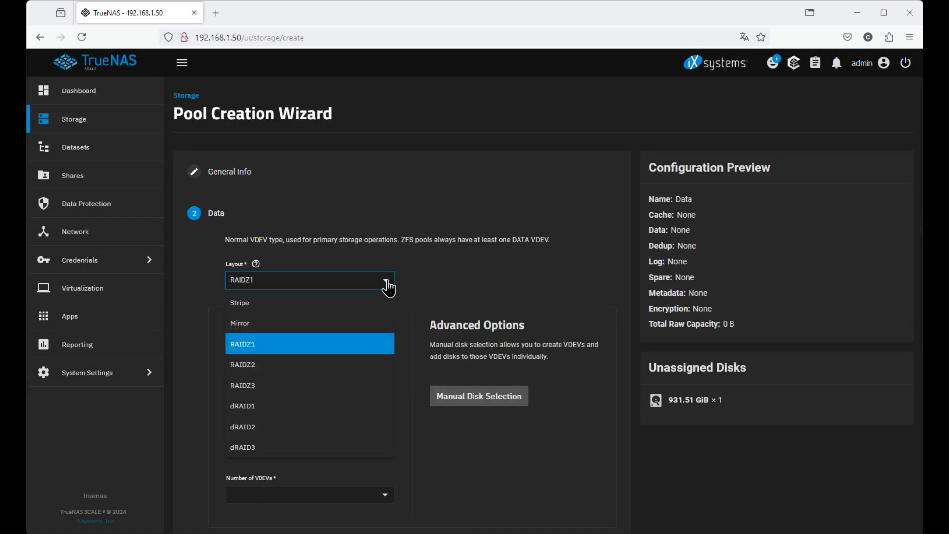
left_click(300, 309)
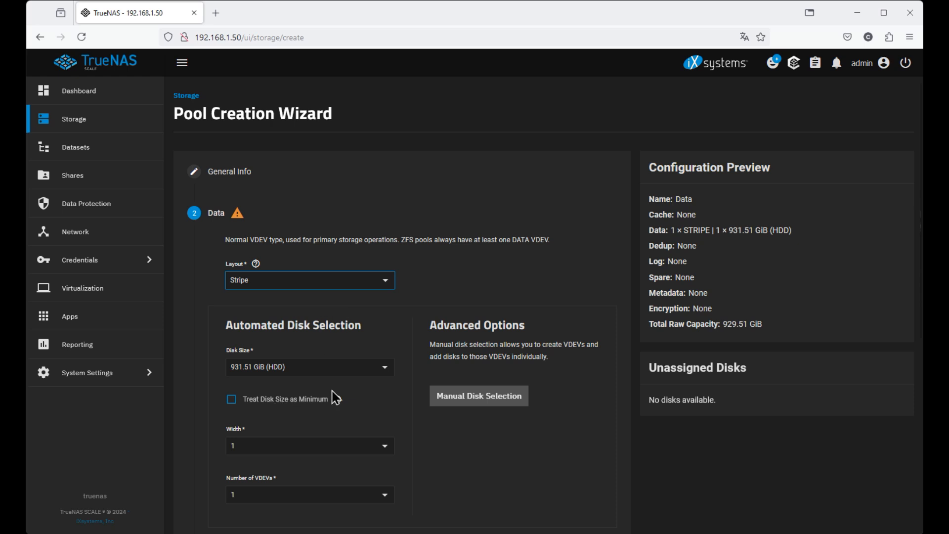
left_click(494, 401)
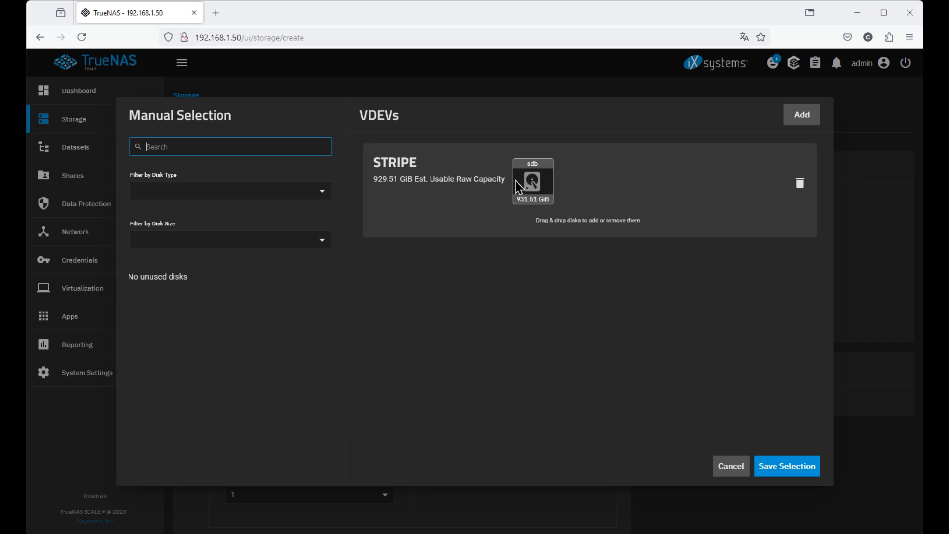
left_click(769, 467)
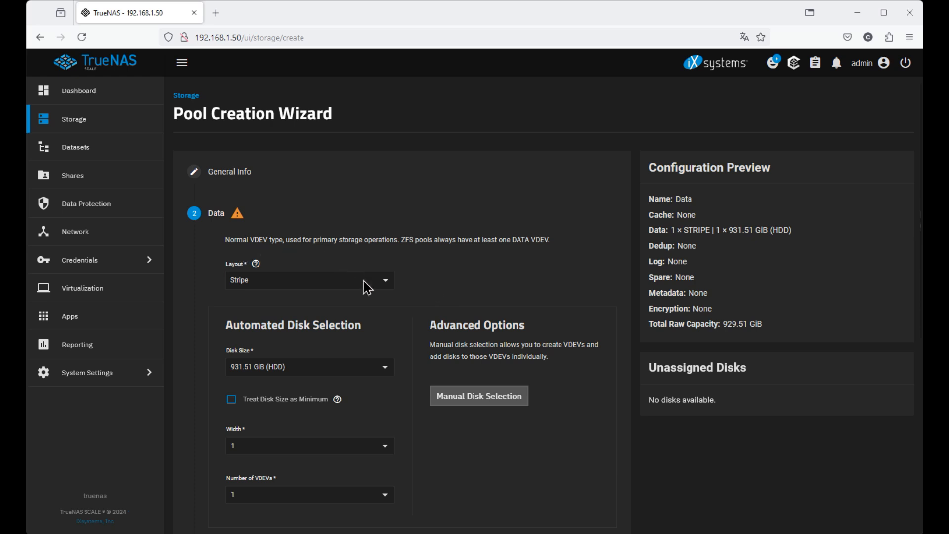
Skip Log and Spare to review the 931.51 GiB single-disk stripe.
scroll(386, 368, "down", 3)
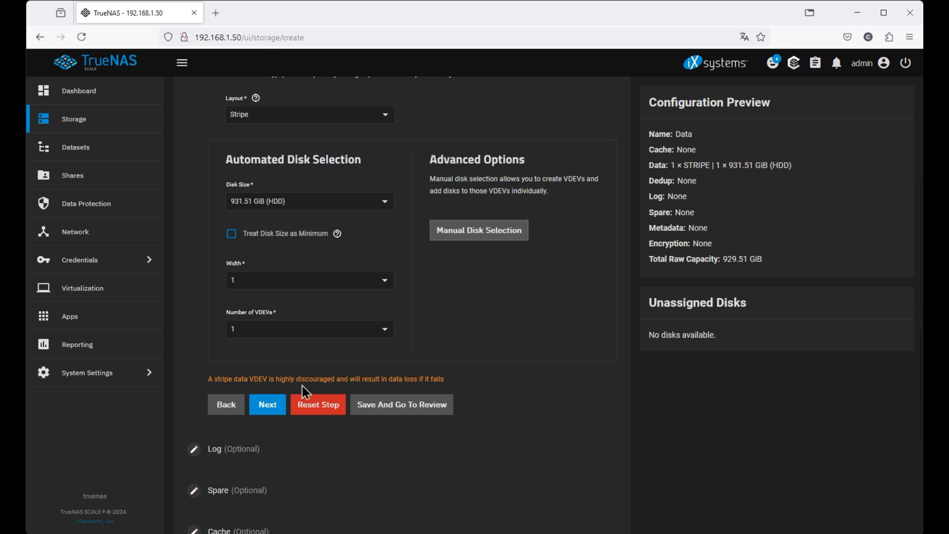
left_click(258, 410)
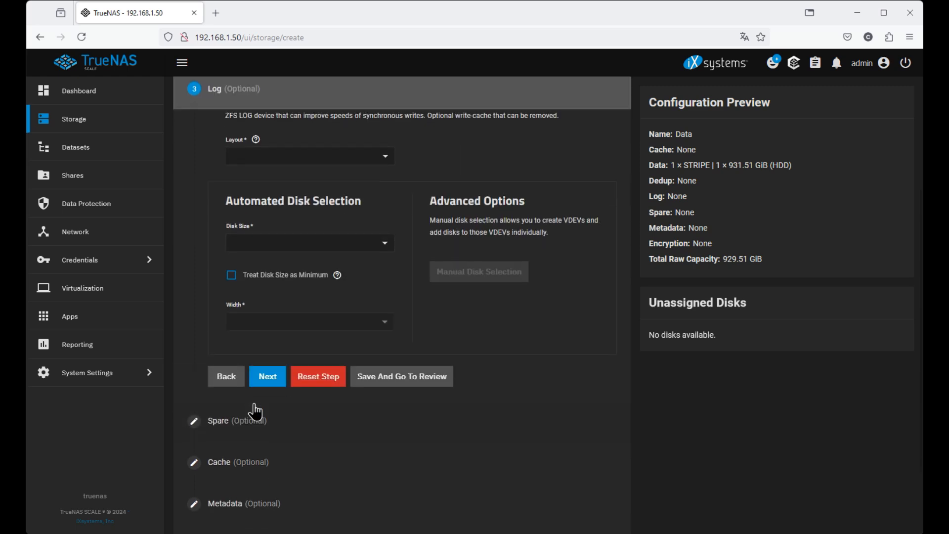
left_click(276, 384)
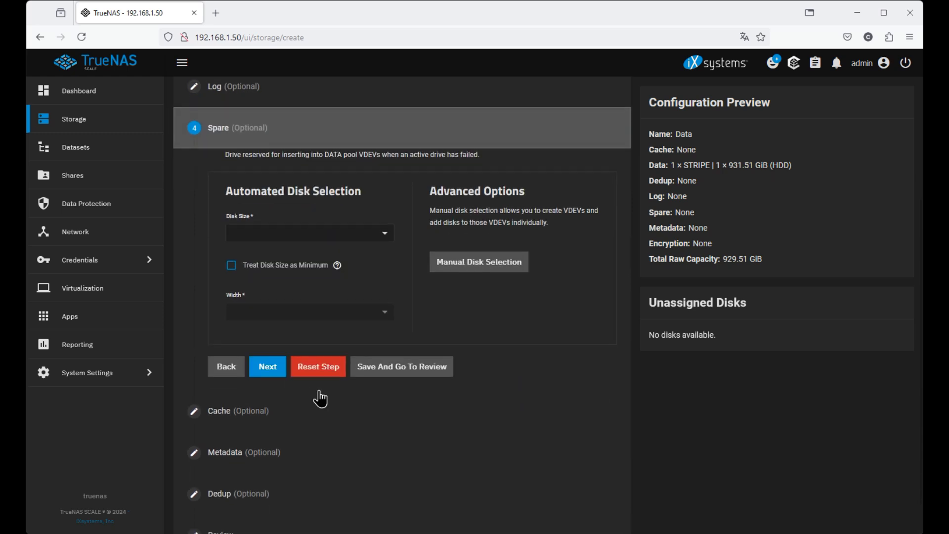
left_click(234, 513)
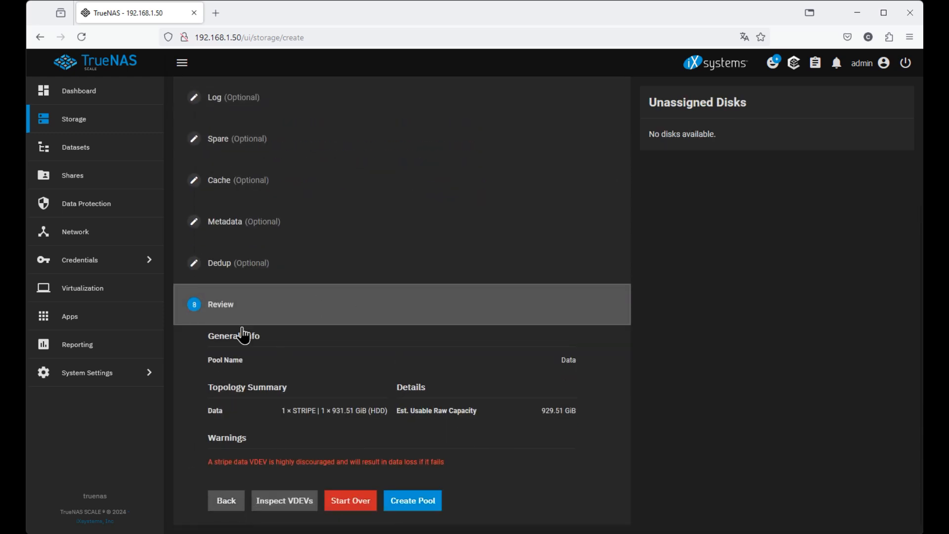
Create the Data pool, confirming that the disk's contents will be erased.
left_click(409, 508)
left_click(401, 324)
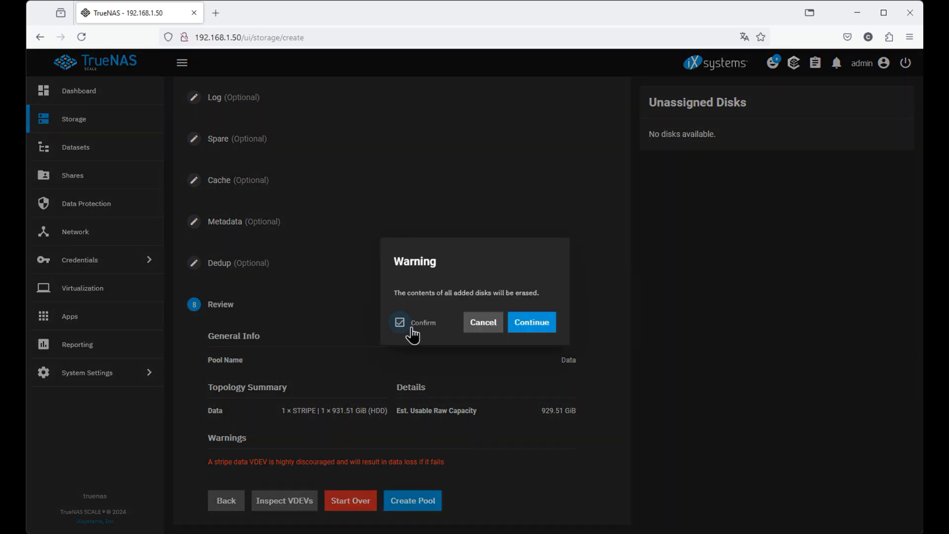
left_click(531, 324)
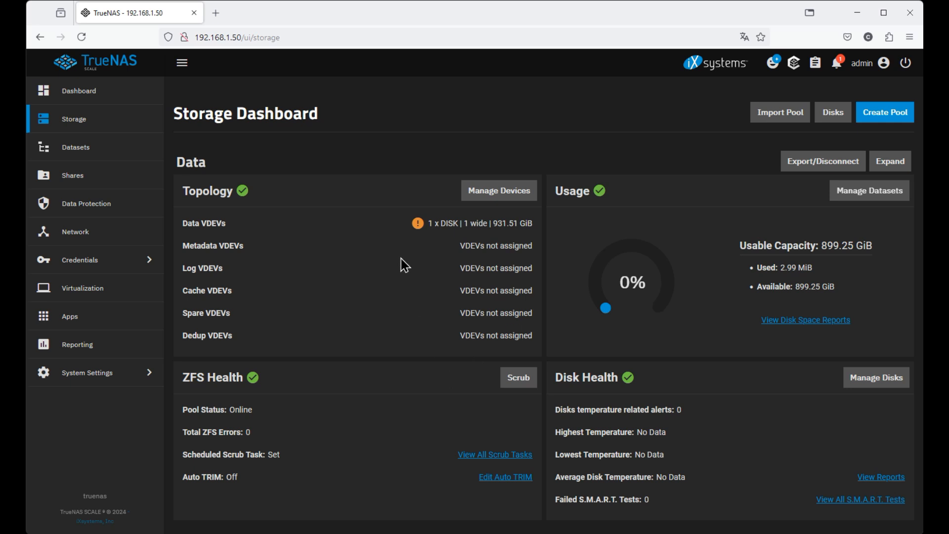
Show the Datasets page with the unencrypted Data root dataset at 3.17 MiB used.
mouse_move(424, 228)
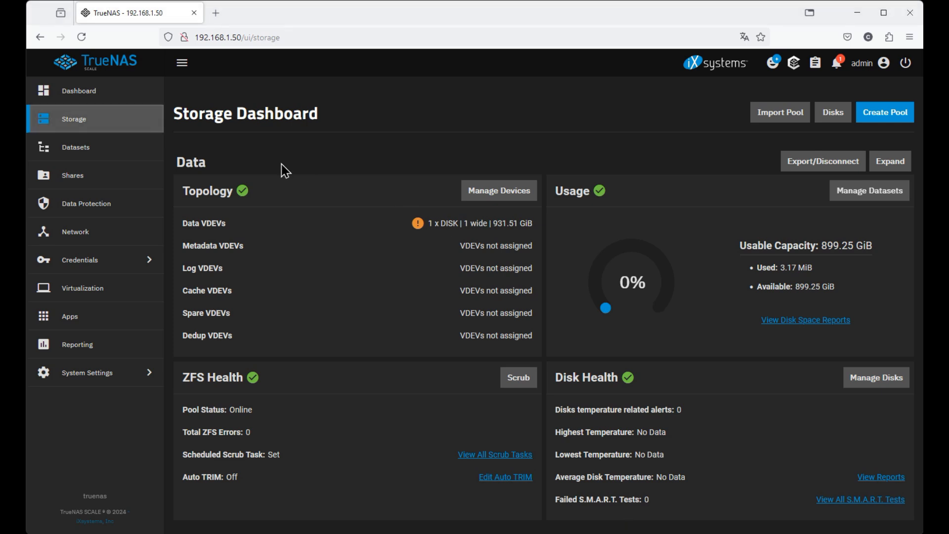
left_click(107, 158)
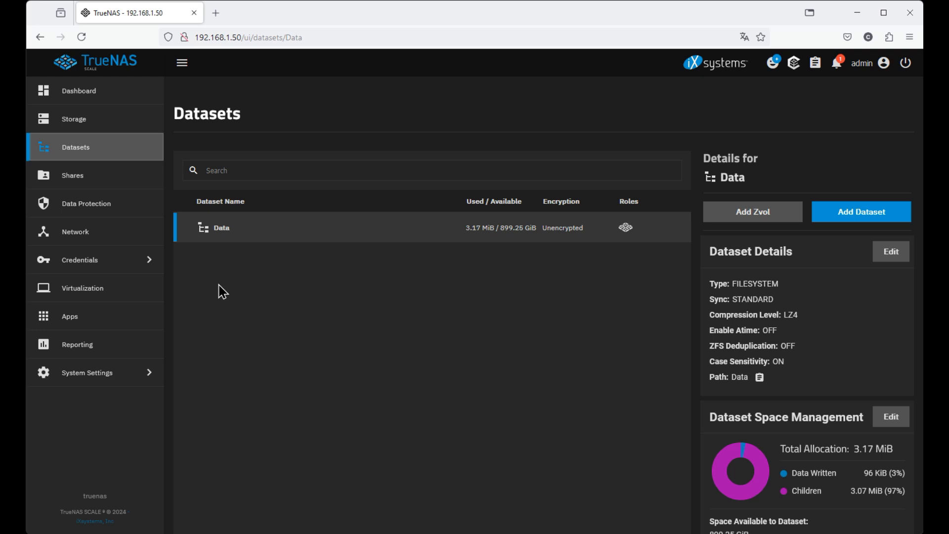
In Services, run iSCSI, NFS and SMB with Start Automatically enabled, then return to the Dashboard.
left_click(119, 383)
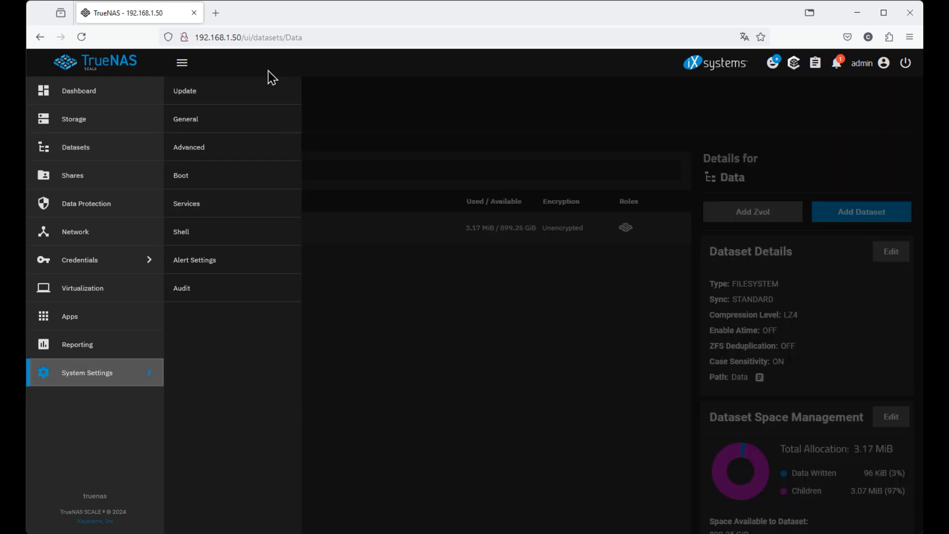
left_click(269, 210)
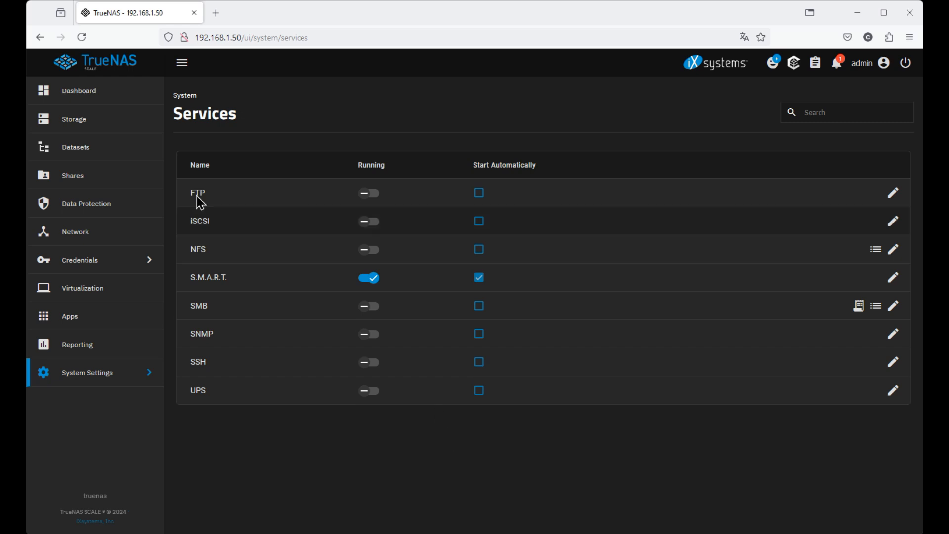
left_click(366, 226)
left_click(479, 224)
left_click(365, 256)
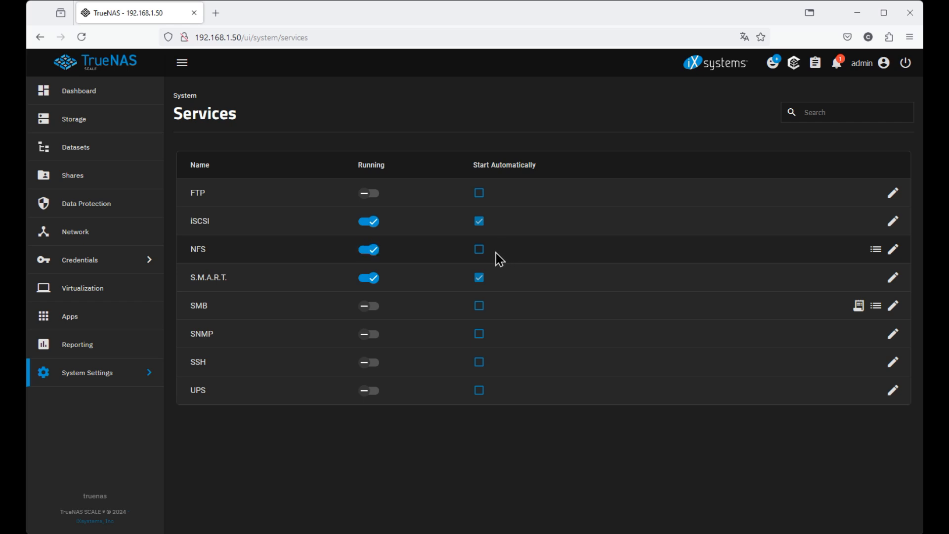
left_click(480, 253)
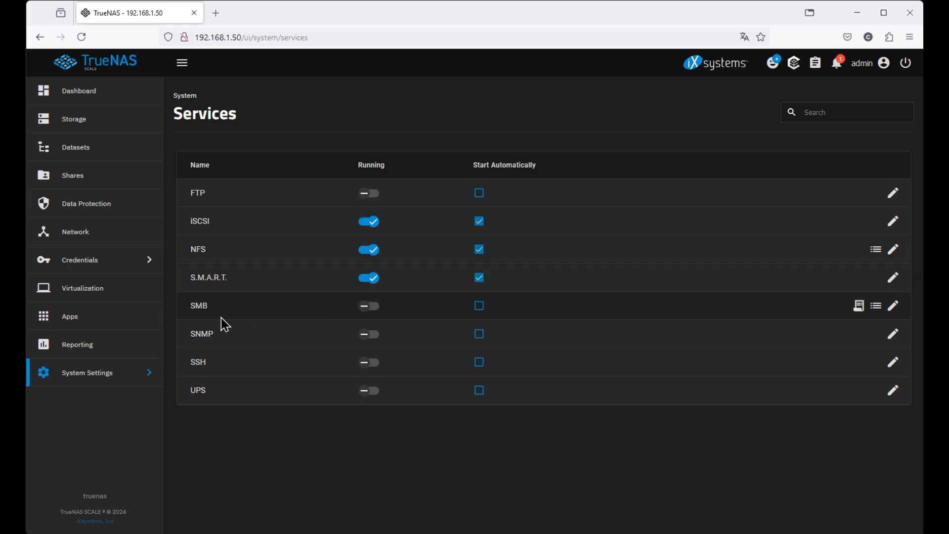
left_click(365, 307)
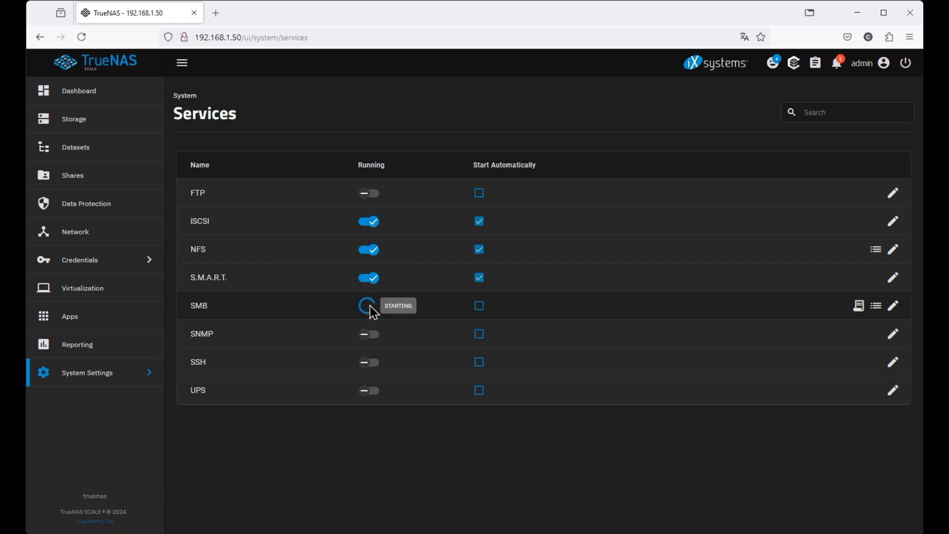
left_click(479, 308)
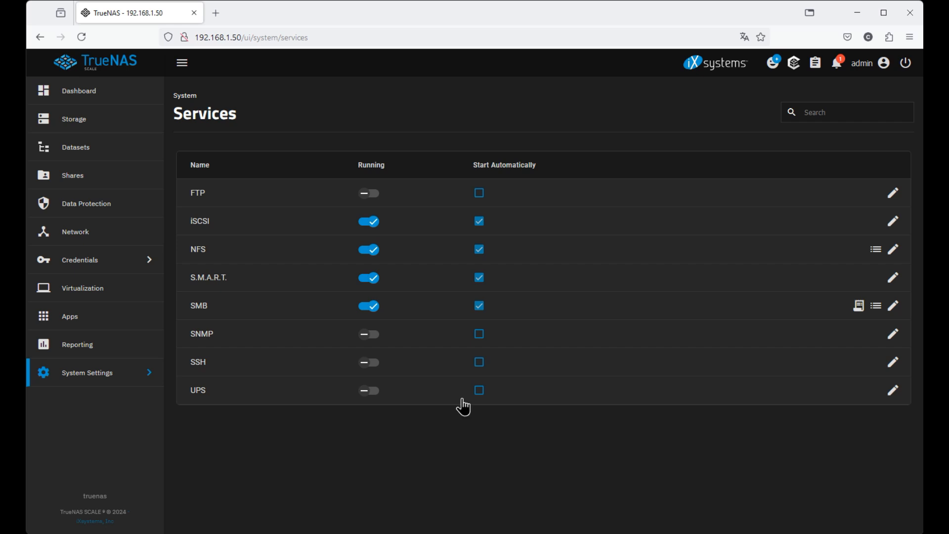
left_click(88, 102)
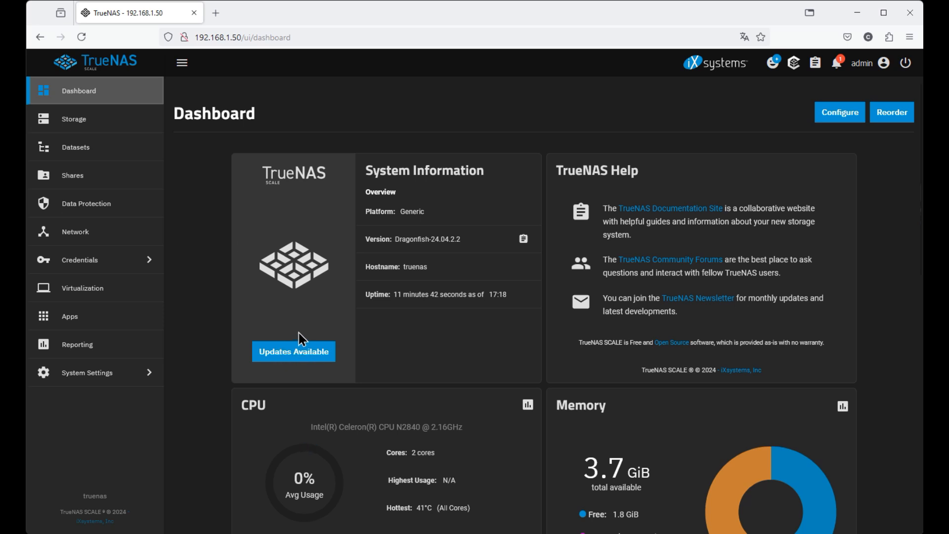
Open the available update and compare current TrueNAS-24.04.2.2 with new TrueNAS-24.04.2.3.
left_click(293, 353)
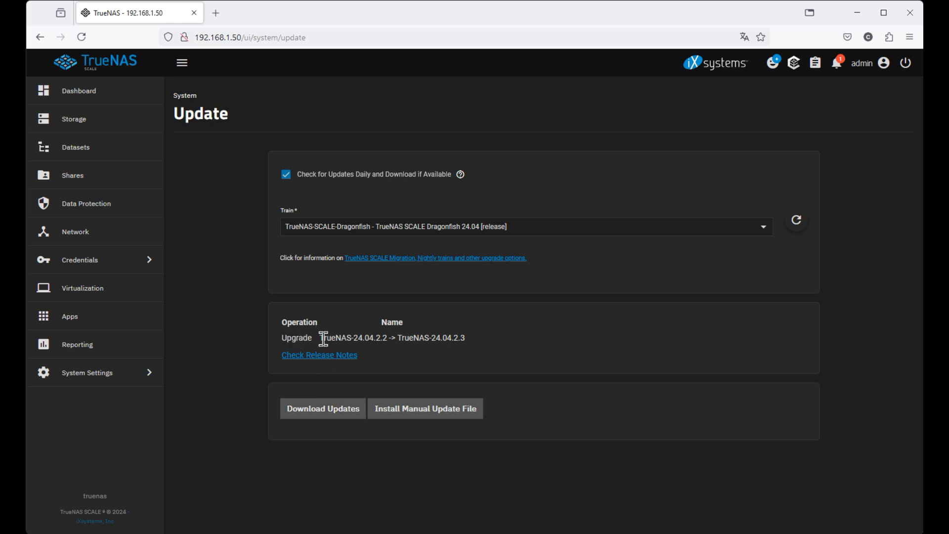
left_click_drag(320, 339, 392, 338)
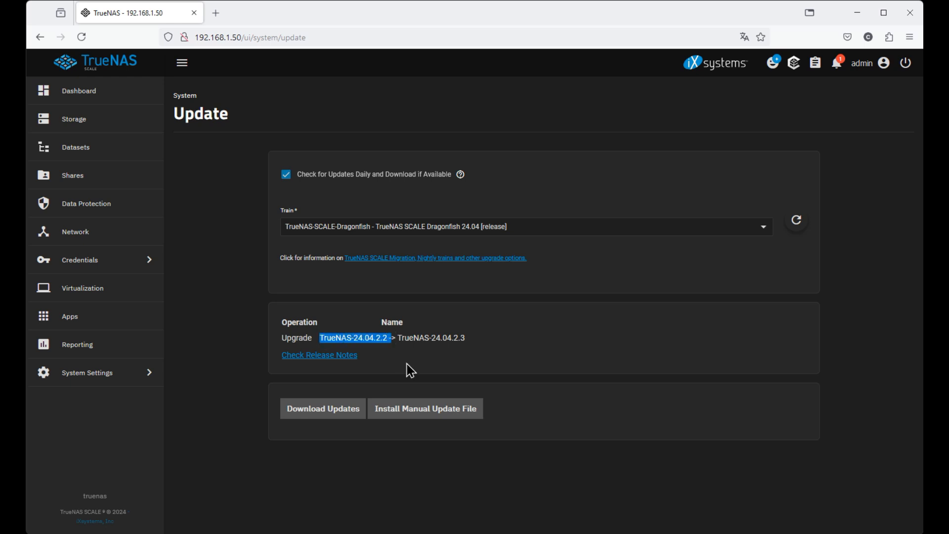
left_click_drag(398, 336, 468, 341)
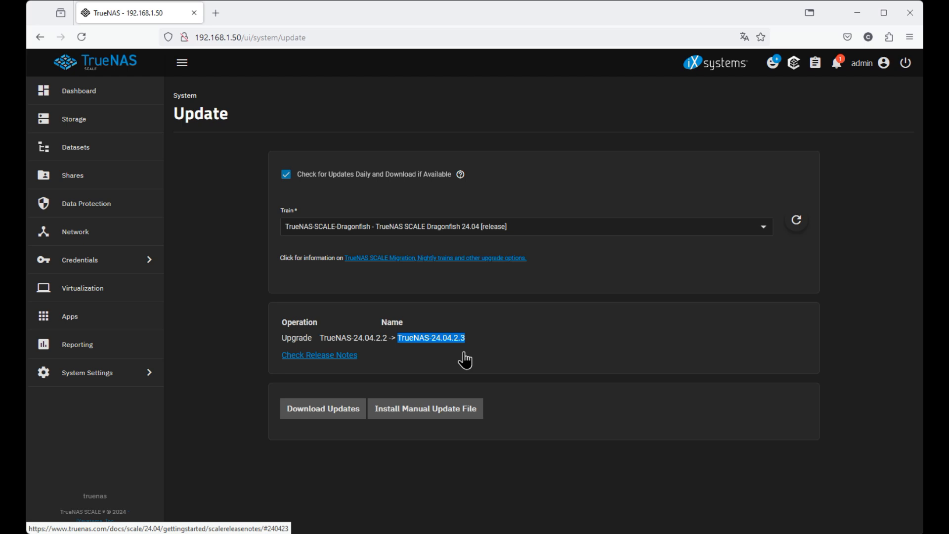
left_click(224, 421)
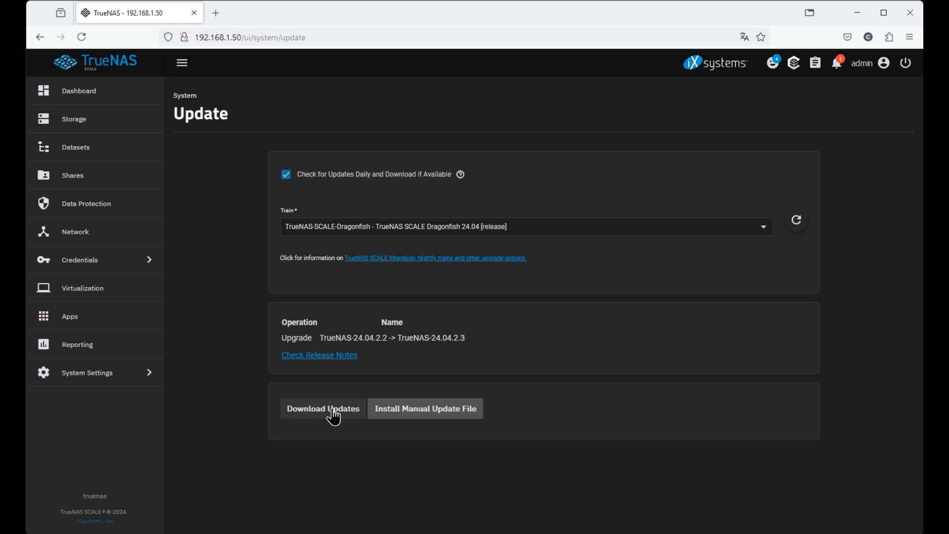
Save the configuration file from the Download Updates prompt, then request the download again.
left_click(334, 418)
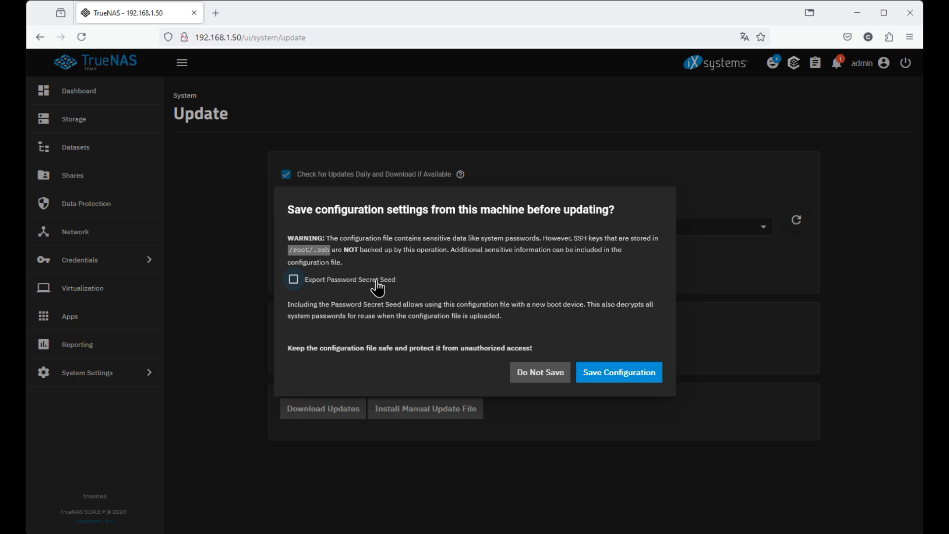
left_click(611, 371)
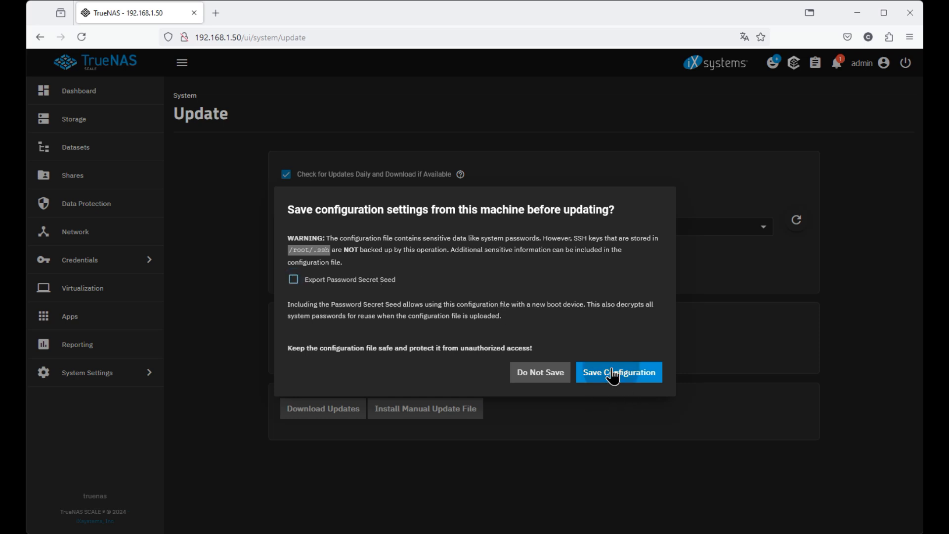
left_click(497, 336)
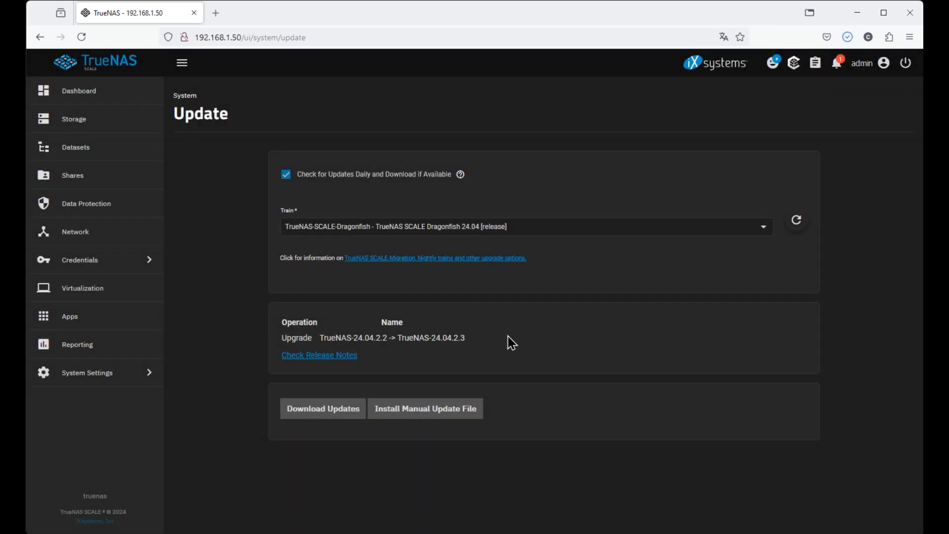
left_click(329, 412)
left_click(329, 416)
From the Dashboard's Storage widget, open Disk reports graphing sda and sdb I/O for the last hour.
left_click(93, 95)
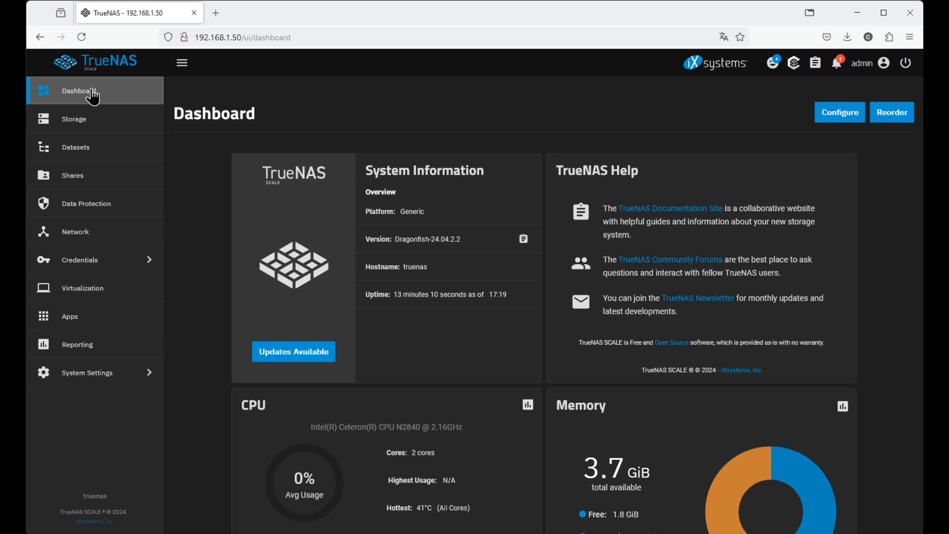
scroll(500, 306, "down", 5)
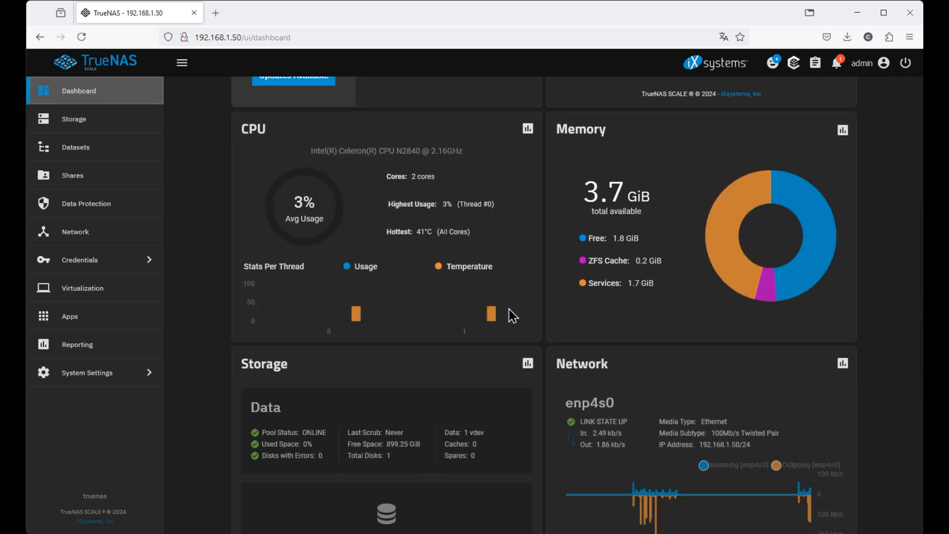
scroll(549, 279, "down", 2)
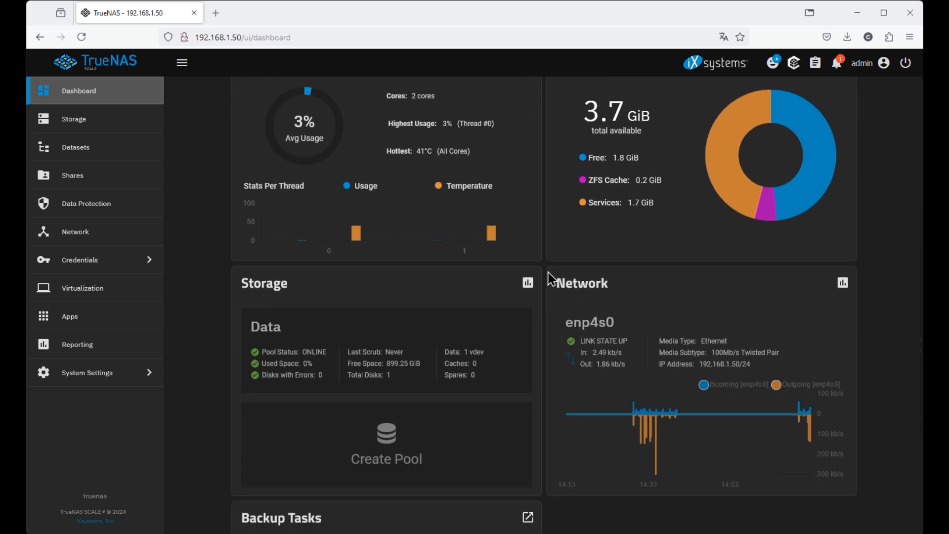
scroll(548, 279, "down", 1)
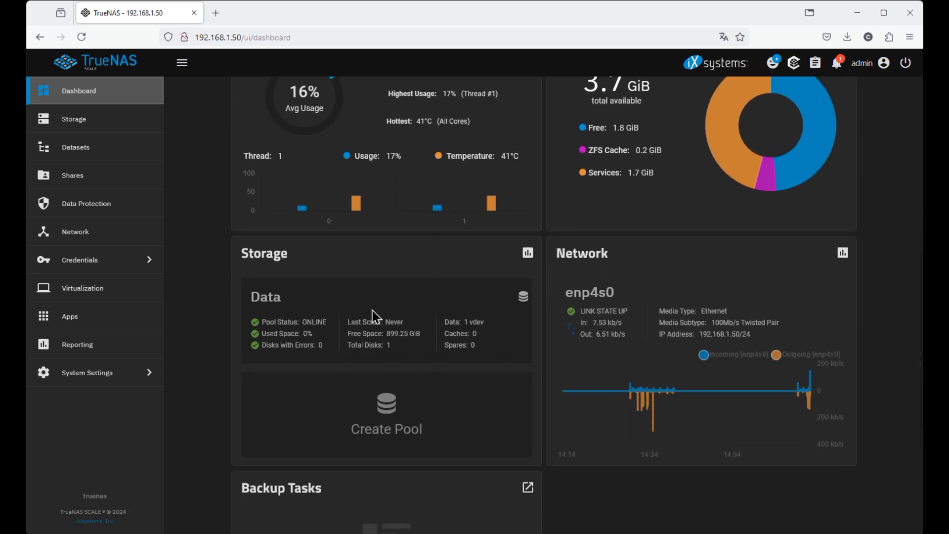
left_click(528, 253)
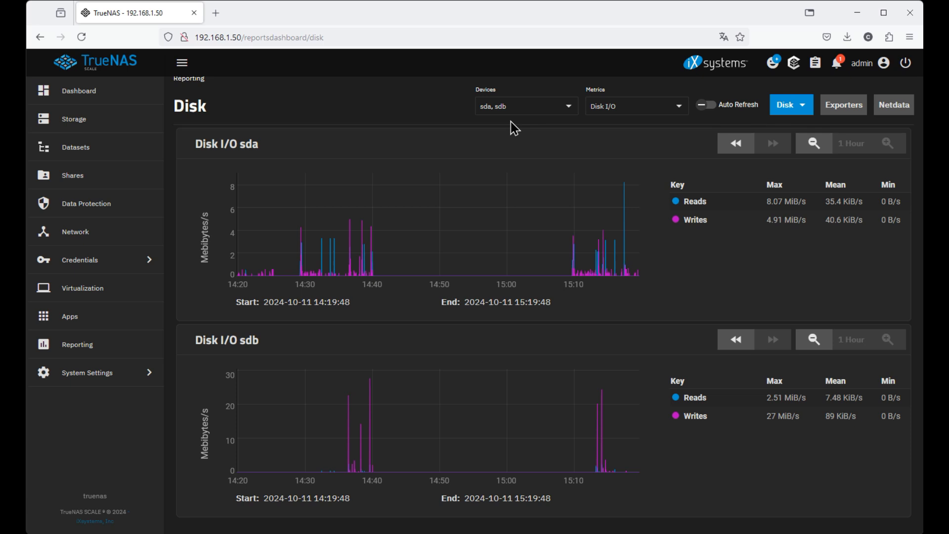
Open the Sharing page showing SMB, NFS and iSCSI running with no shares yet.
left_click(77, 182)
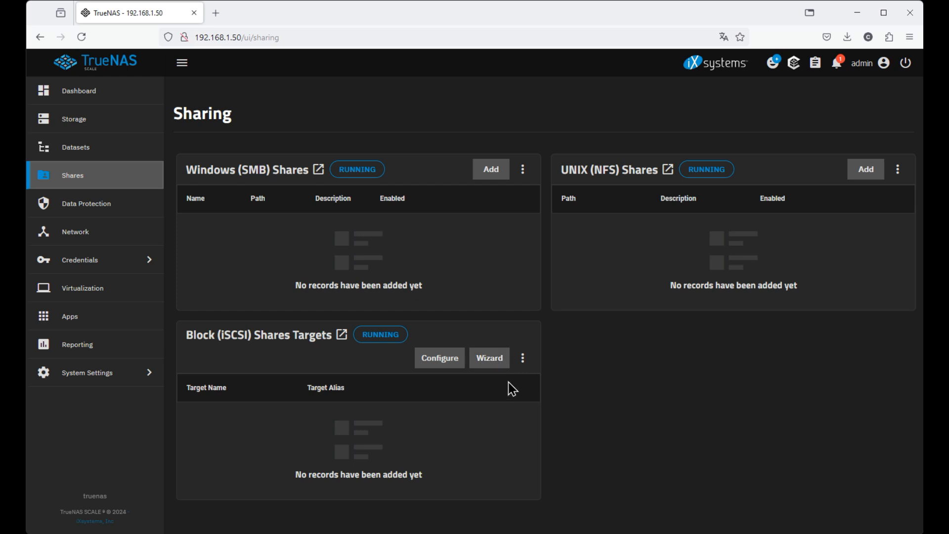
Start the iSCSI wizard with name db-1 and a new 50 MiB device on /mnt/Data.
left_click(492, 359)
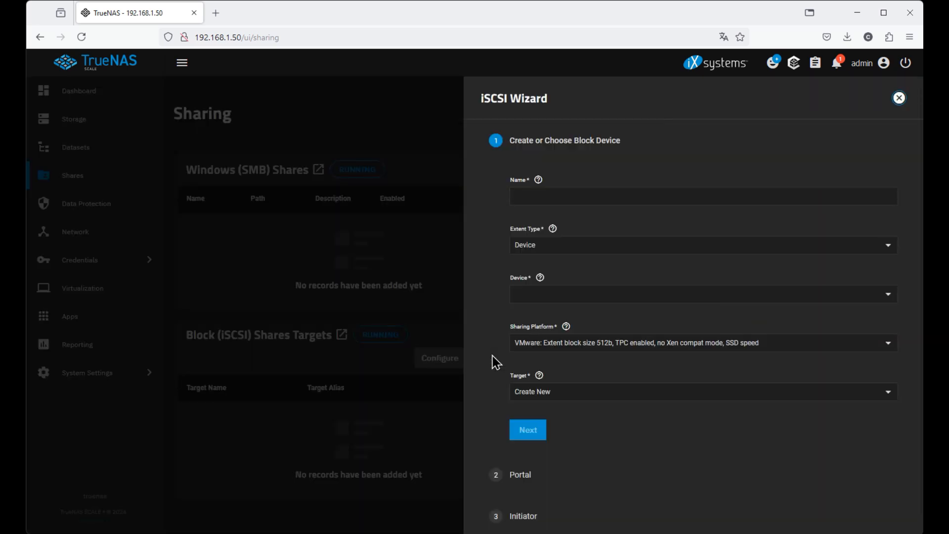
left_click(529, 197)
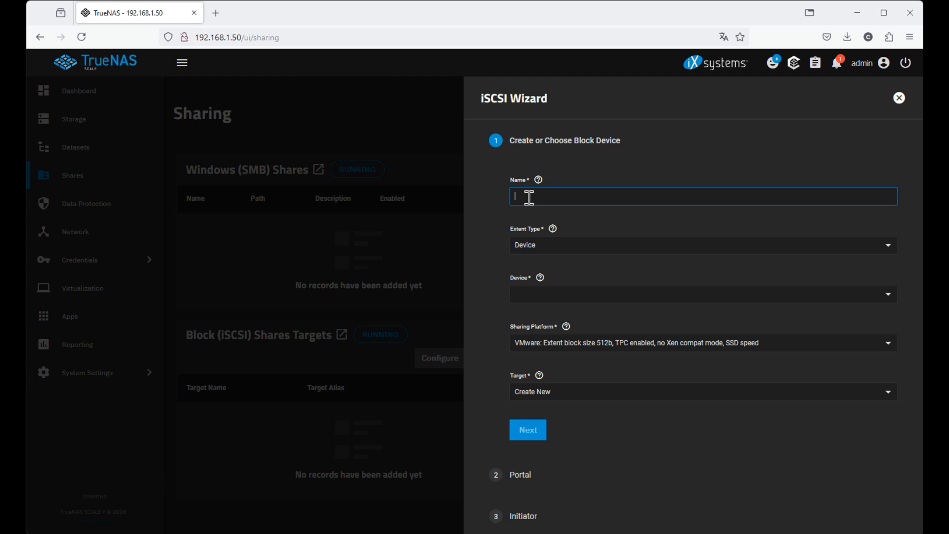
type("db-1")
left_click(888, 297)
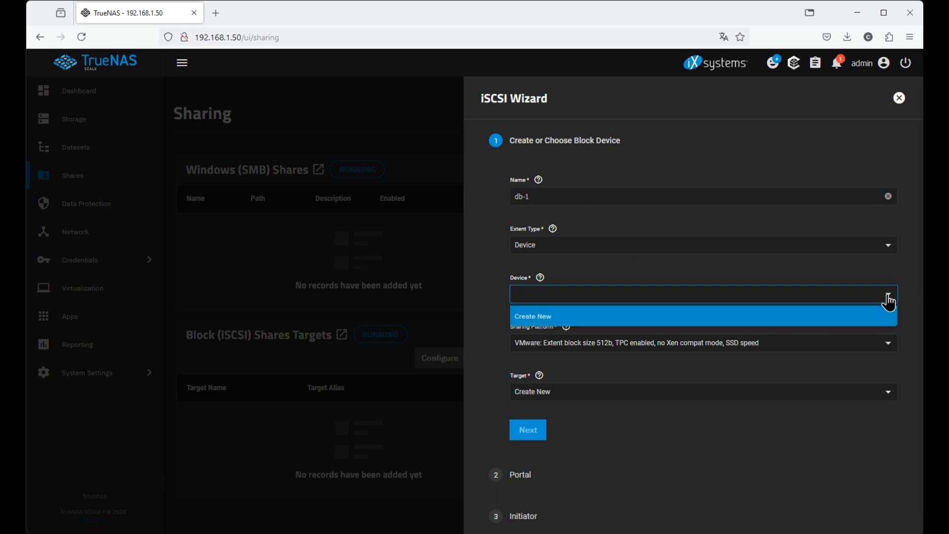
left_click(528, 317)
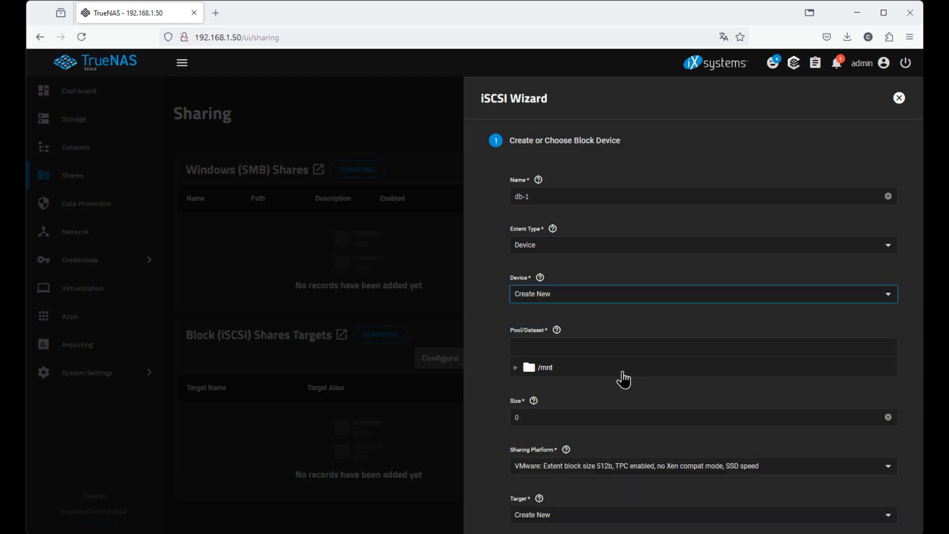
left_click(516, 368)
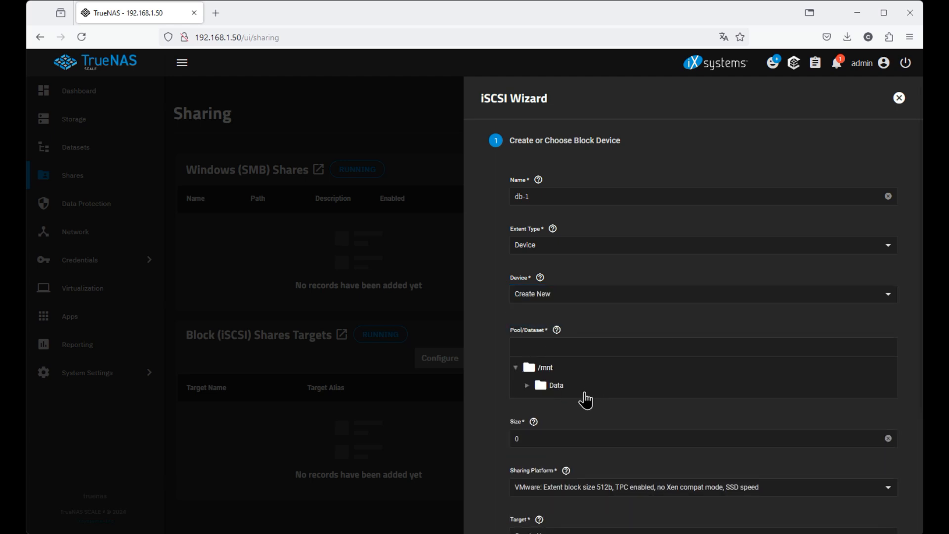
left_click(542, 391)
scroll(791, 413, "down", 2)
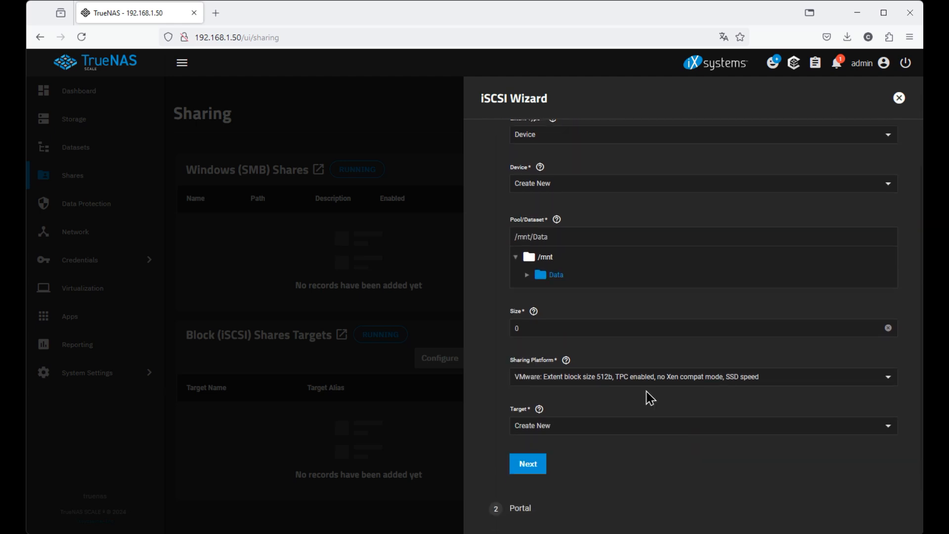
left_click(539, 325)
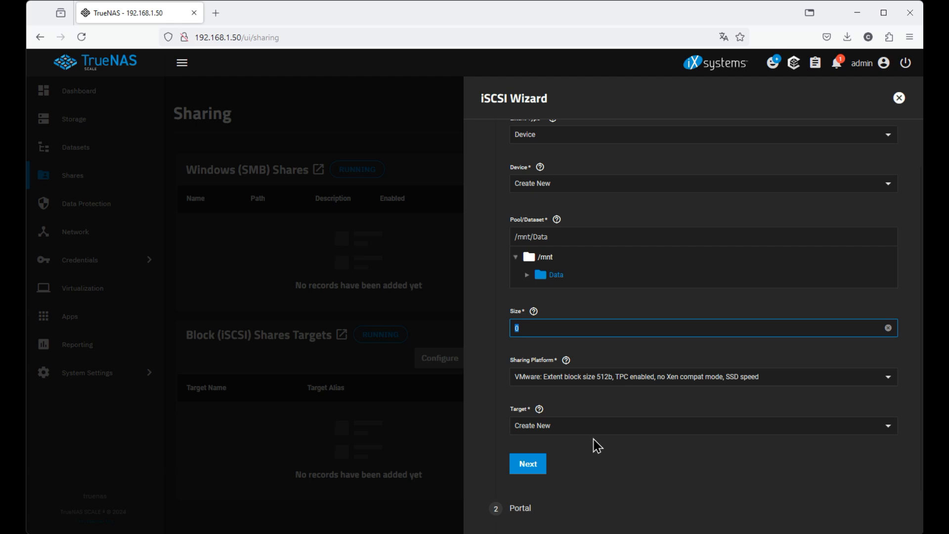
type("50")
Choose the Modern OS sharing platform and keep Target as Create New, then advance to Portal.
left_click(888, 385)
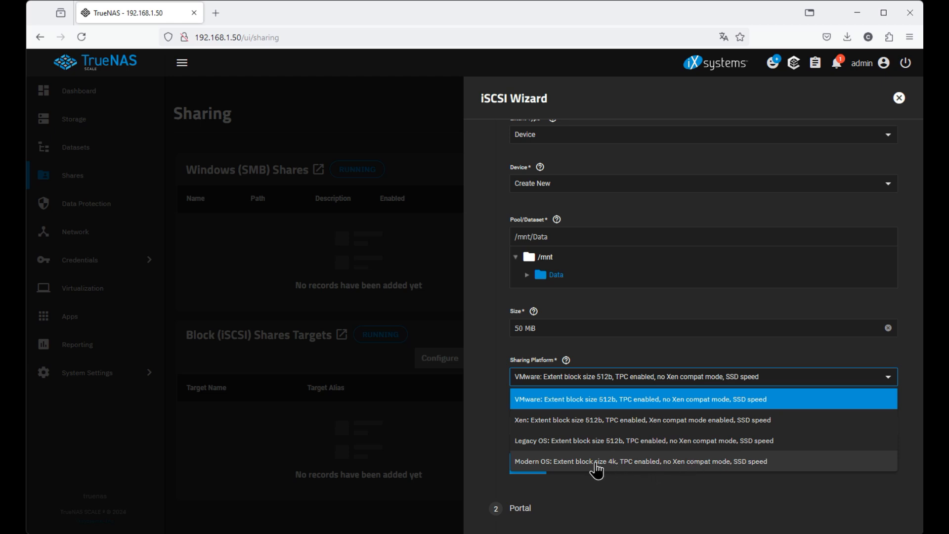
left_click(564, 461)
scroll(741, 454, "down", 2)
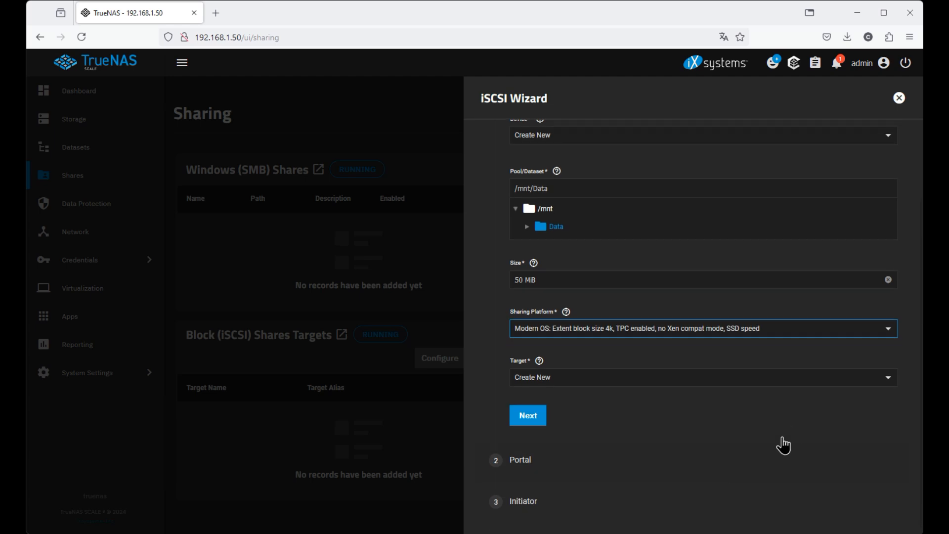
left_click(889, 381)
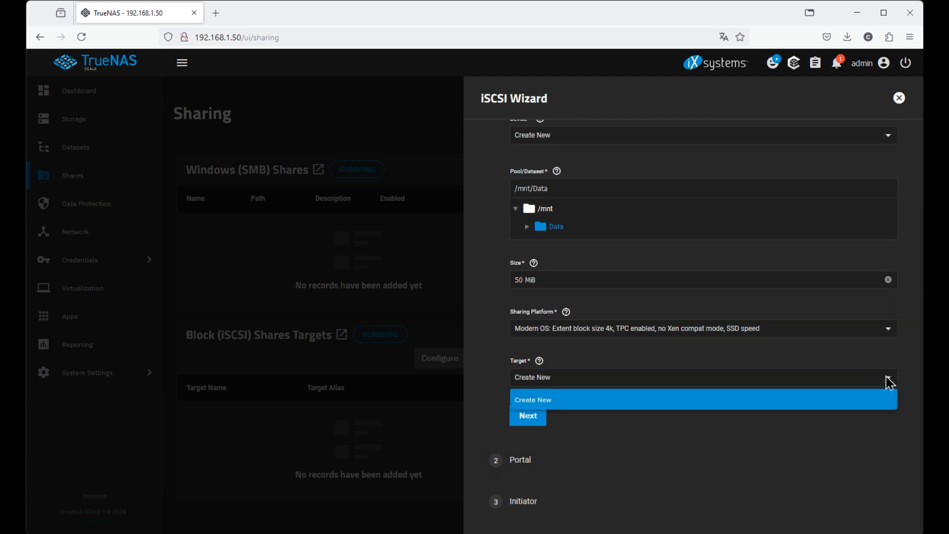
left_click(883, 399)
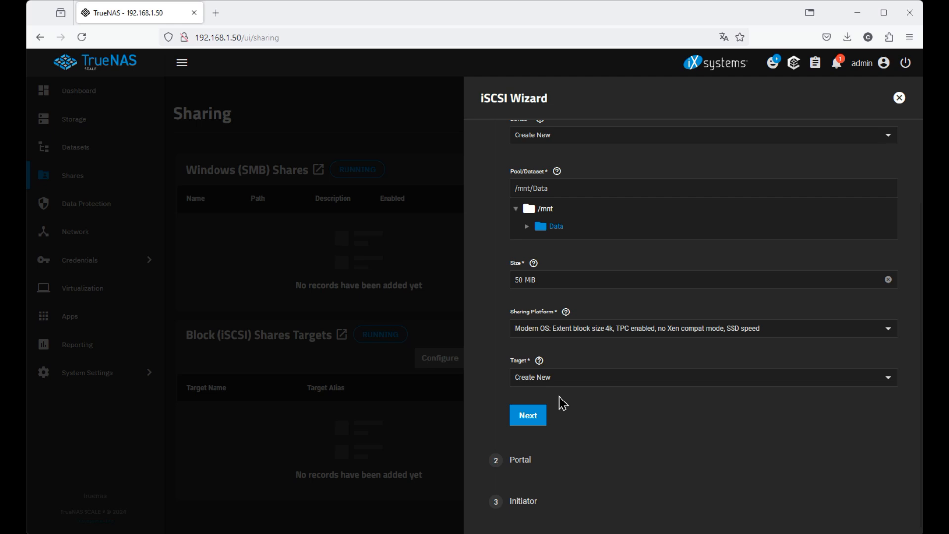
left_click(528, 419)
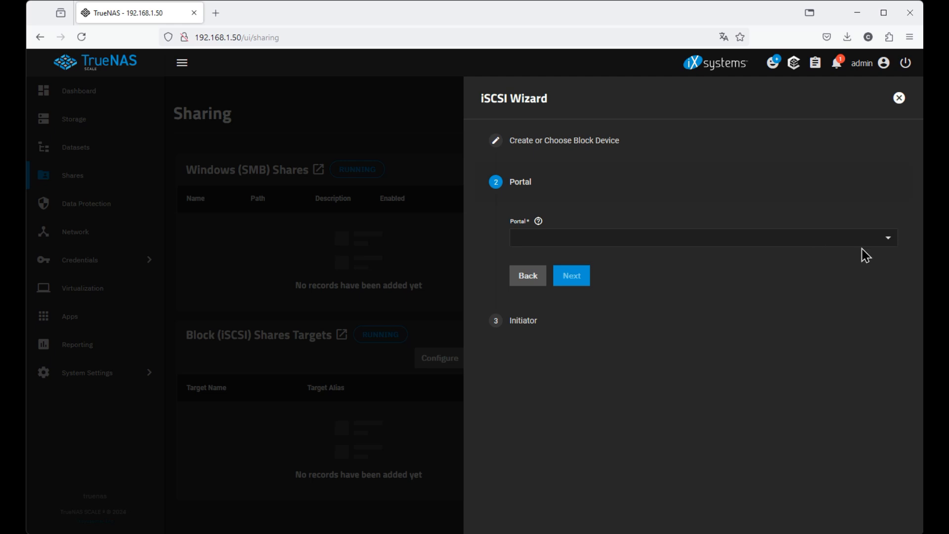
Create a new portal with discovery authentication NONE listening on 192.168.1.50, then advance.
left_click(892, 245)
left_click(893, 242)
left_click(892, 241)
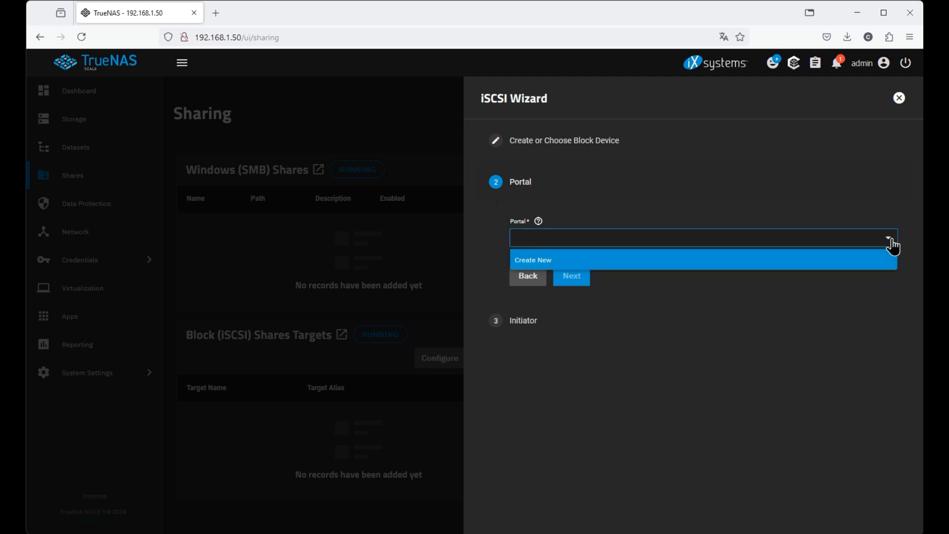
left_click(542, 270)
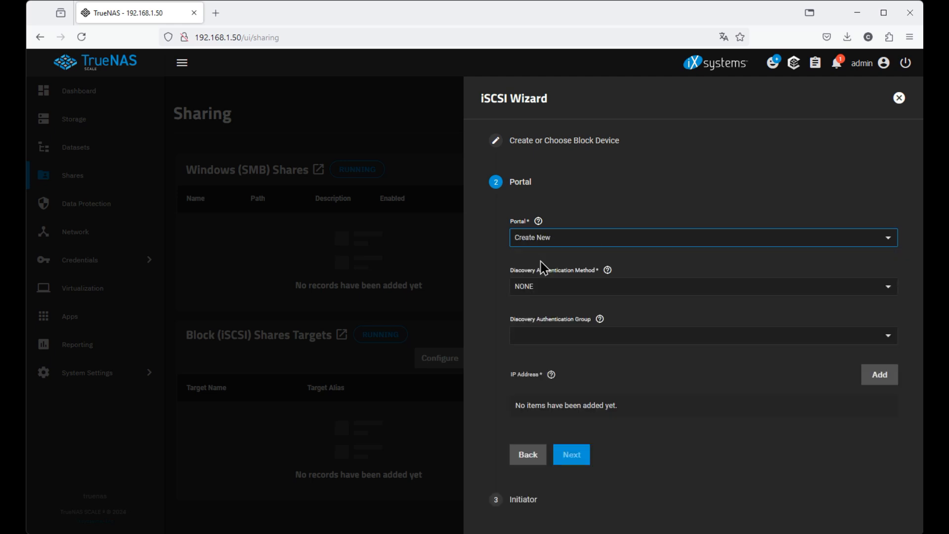
left_click(890, 290)
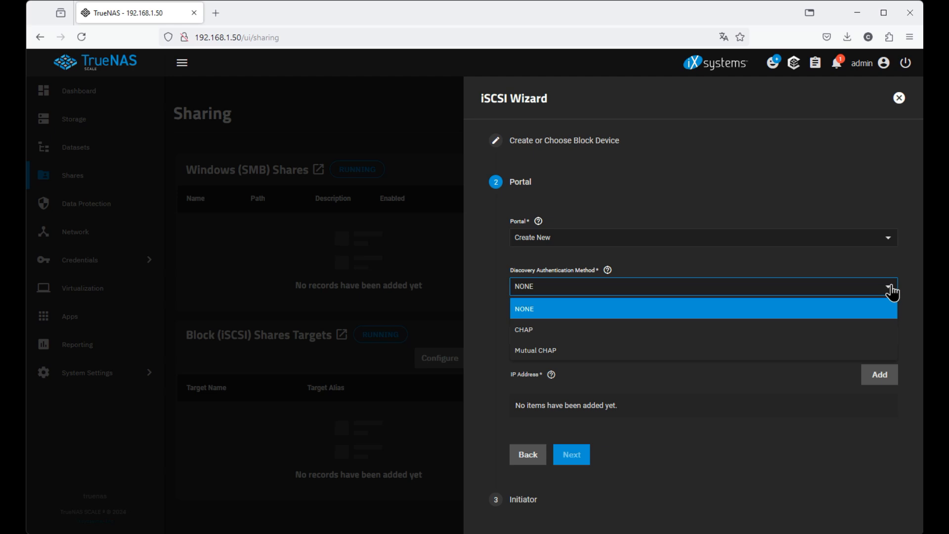
left_click(891, 292)
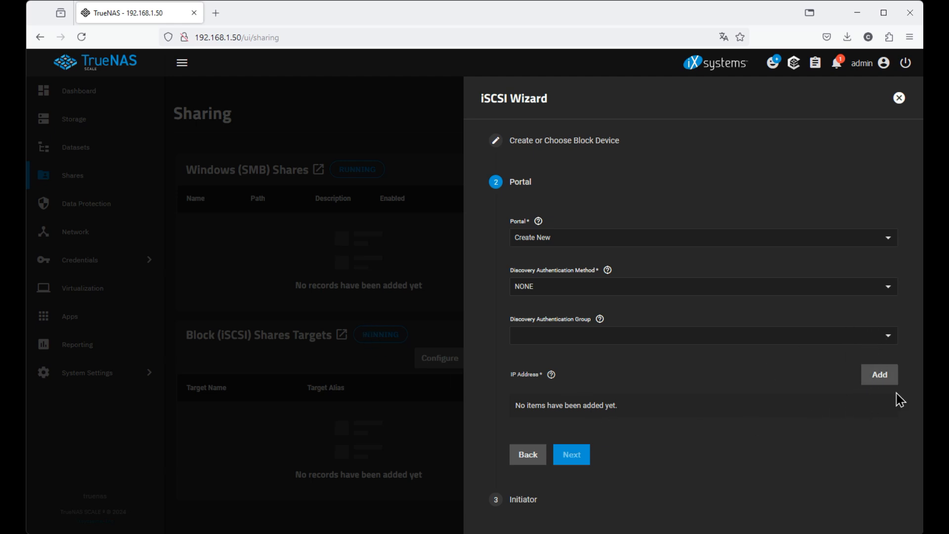
left_click(883, 380)
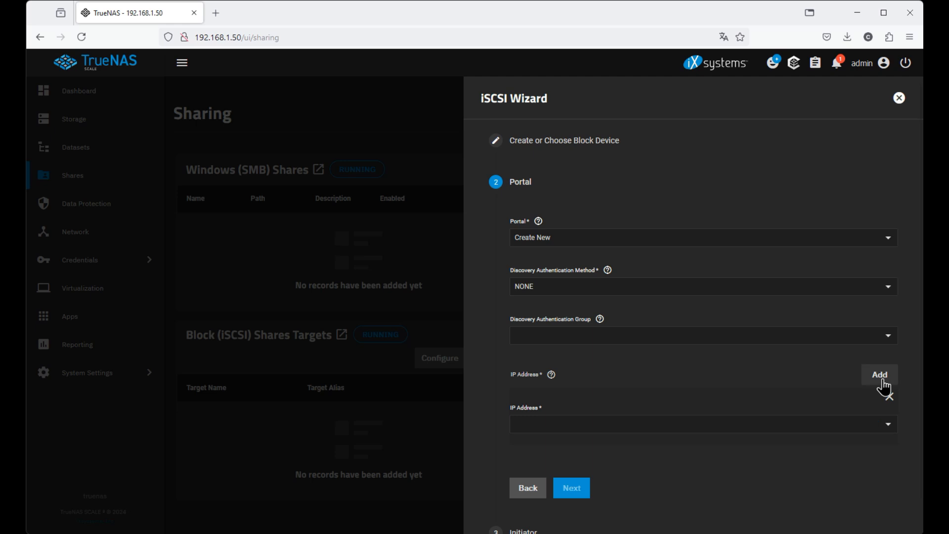
left_click(885, 428)
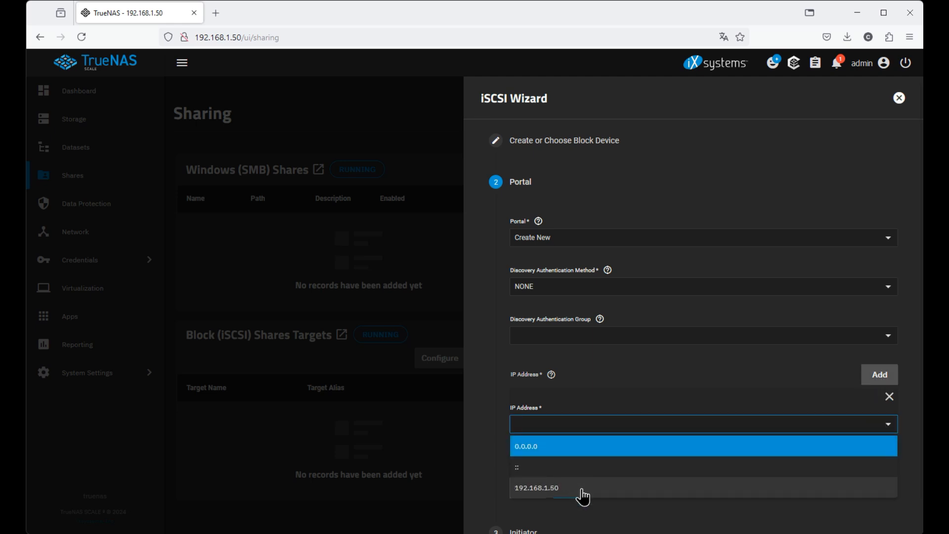
left_click(564, 489)
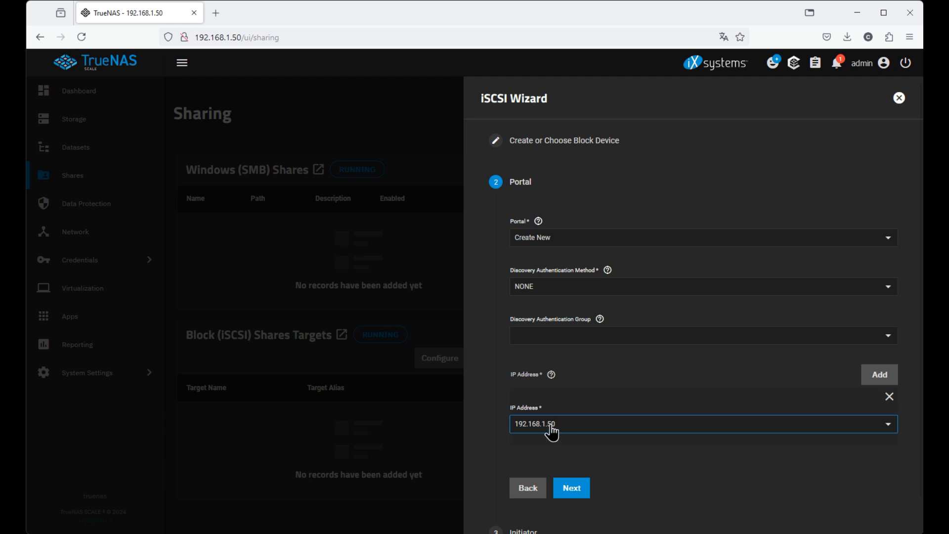
left_click(565, 492)
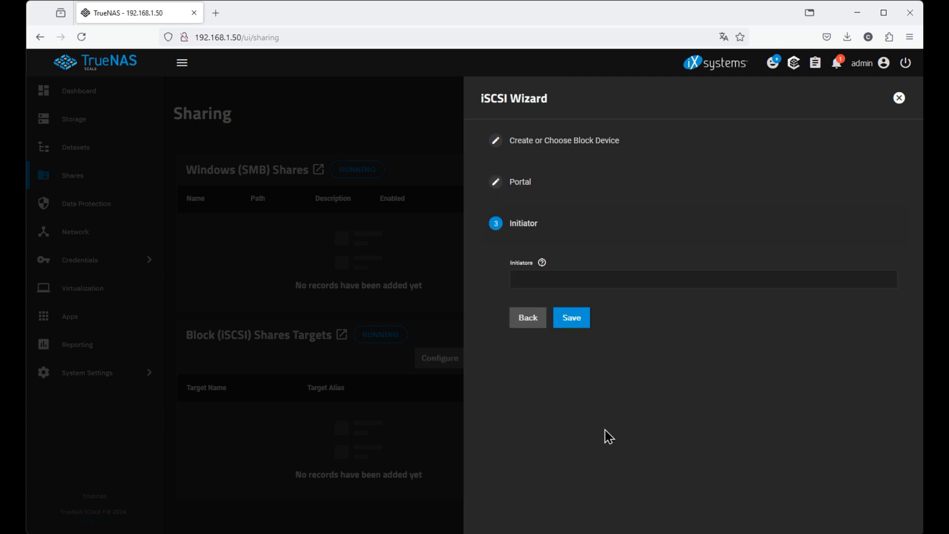
Leave initiators empty and save the wizard, creating iSCSI target db-1.
left_click(820, 279)
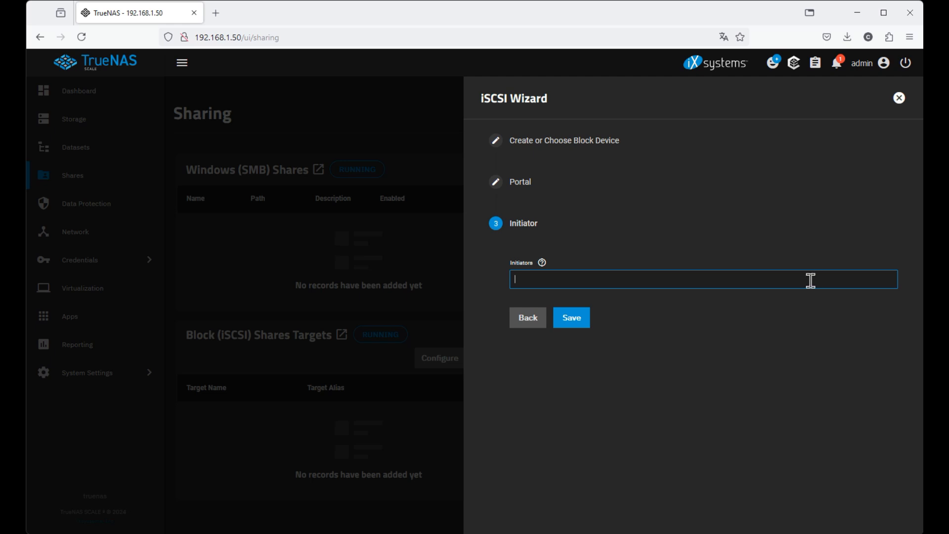
left_click(570, 322)
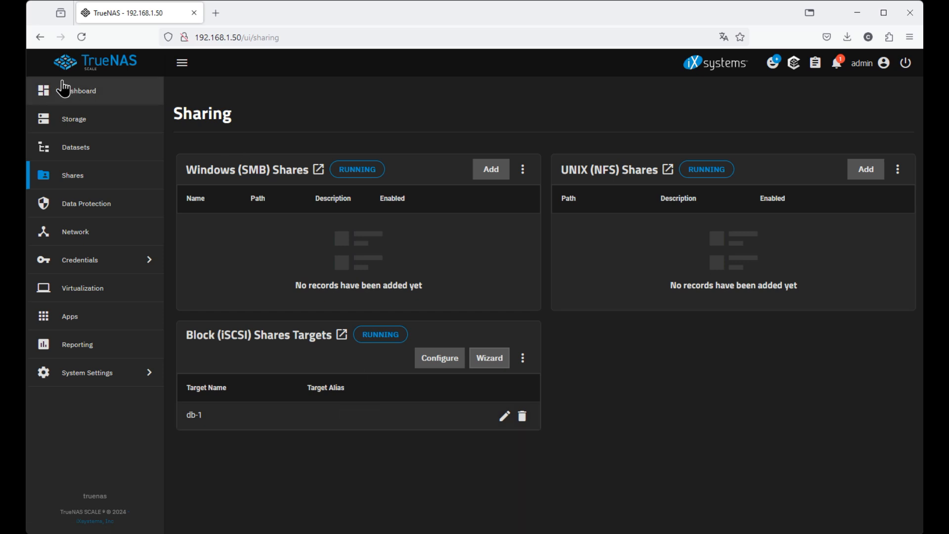
Check the Dashboard's Storage card for pool Data ONLINE, then open the Storage Dashboard.
left_click(71, 99)
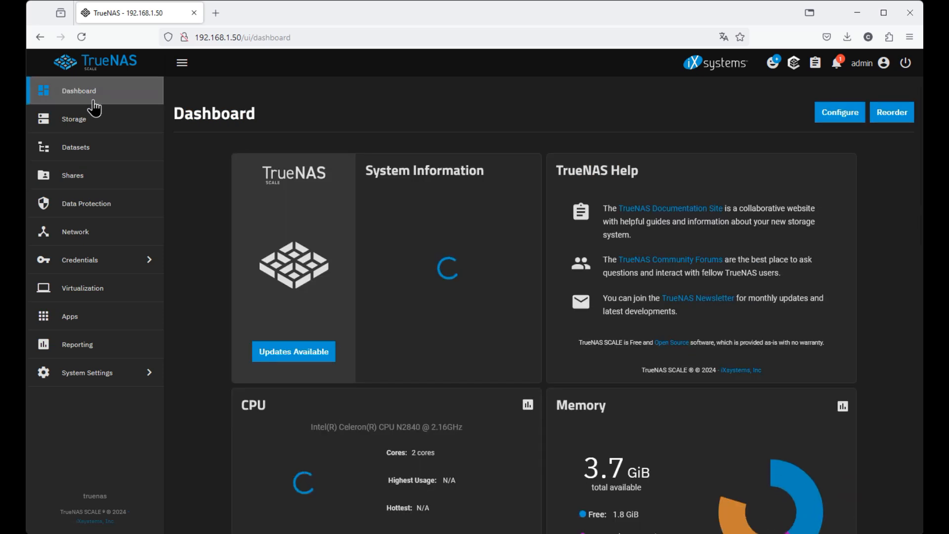
scroll(557, 265, "down", 5)
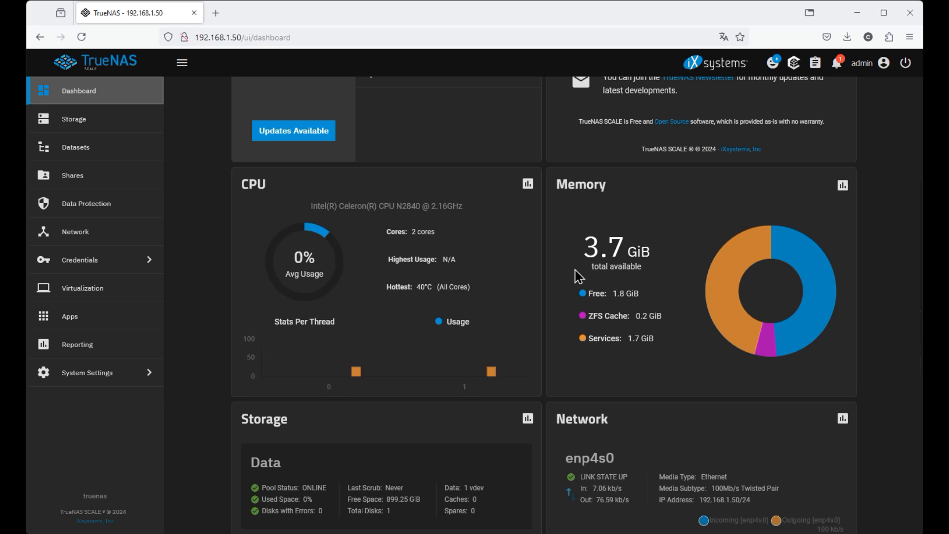
scroll(571, 274, "down", 1)
scroll(572, 275, "down", 4)
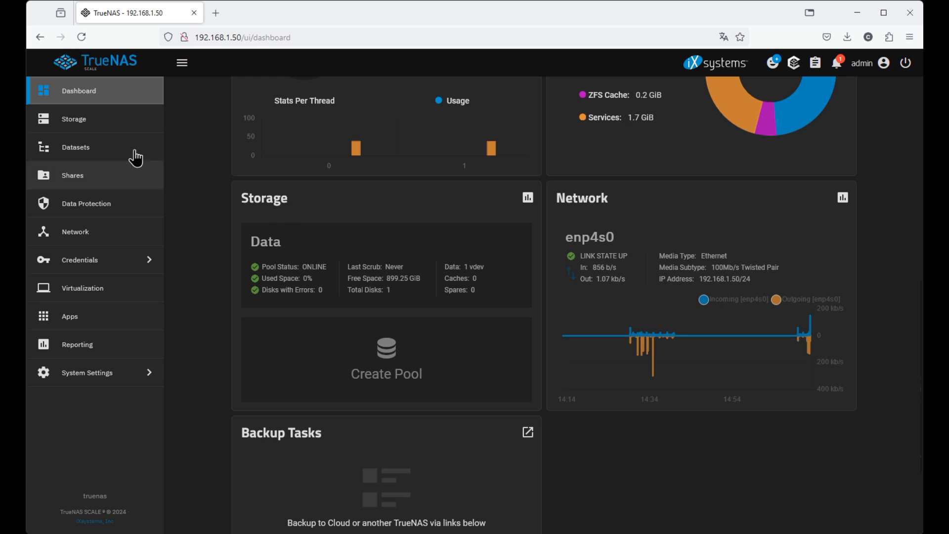
left_click(72, 125)
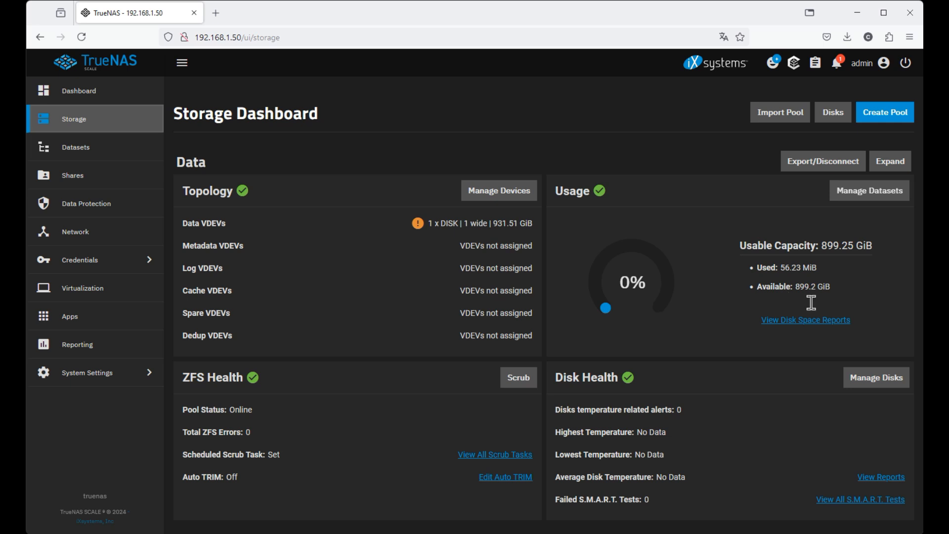
Review the Data pool usage: 56.23 MiB used of 899.25 GiB usable.
left_click_drag(780, 267, 813, 269)
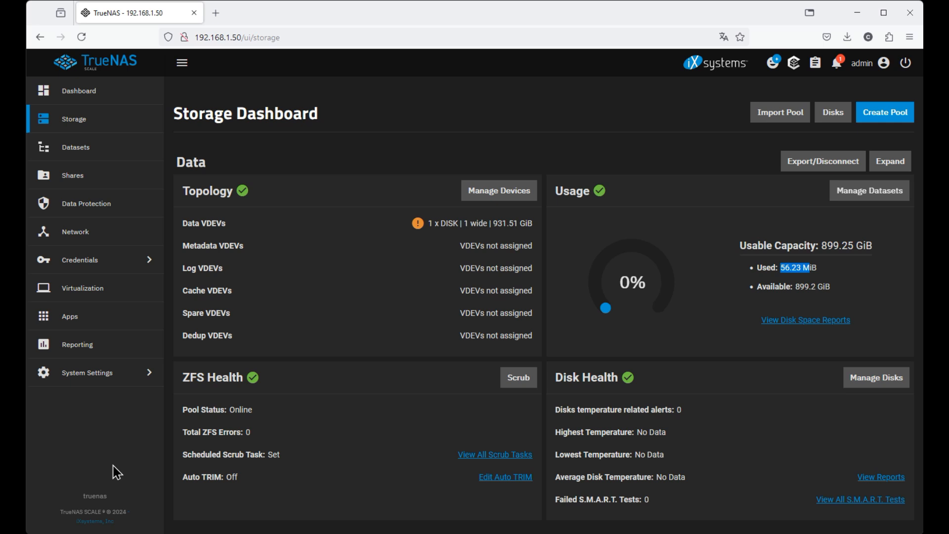
left_click(418, 99)
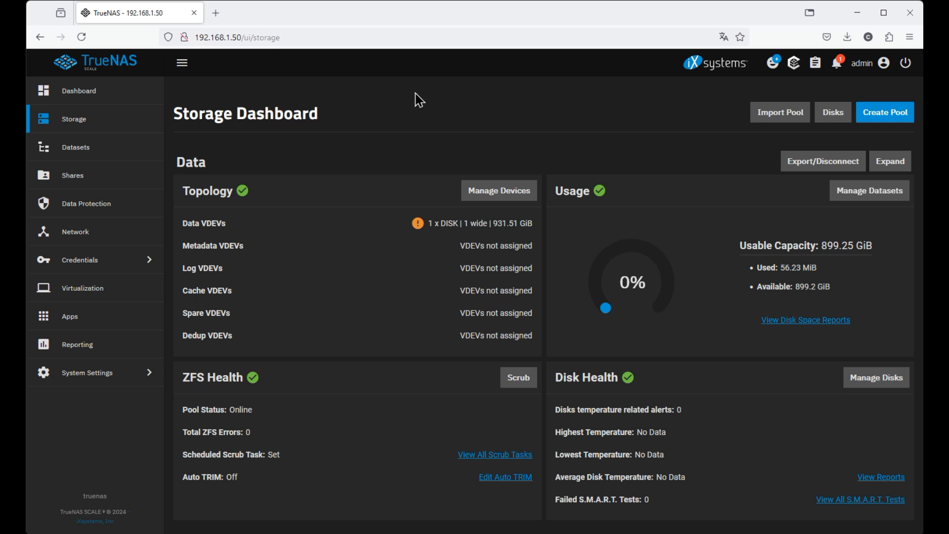